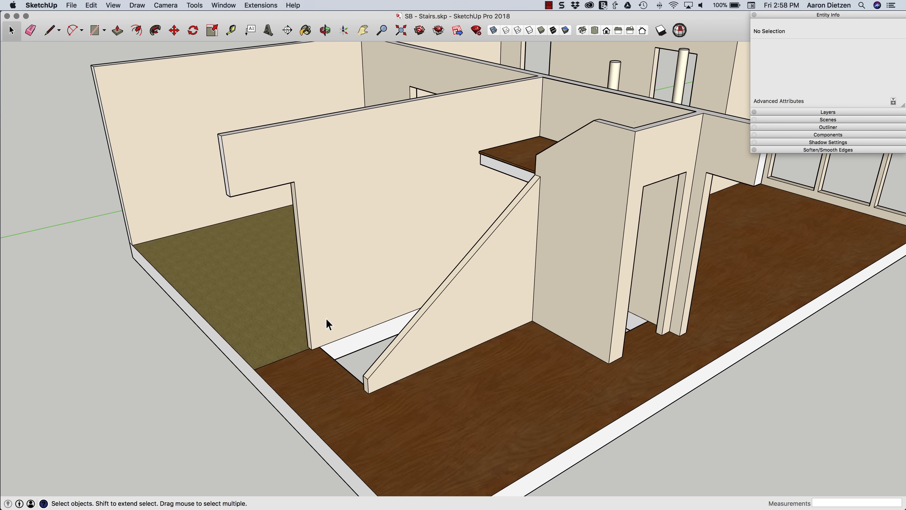
# - Draw a vertical line about 5' 10 5/16" up the stair wall from the floor corner, continuing 8' 4" horizontally to the landing's lower corner
pyautogui.moveTo(380, 298); pyautogui.dragTo(341, 307, button='middle')
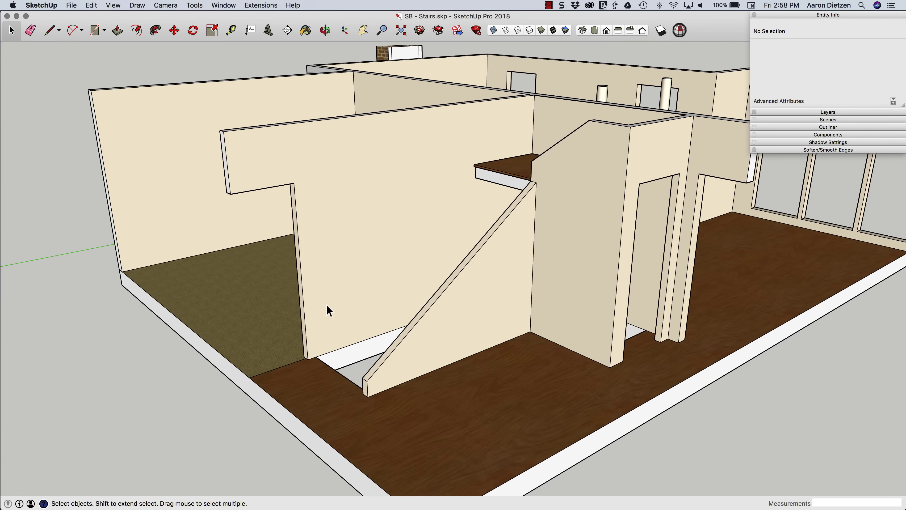
pyautogui.press('l')
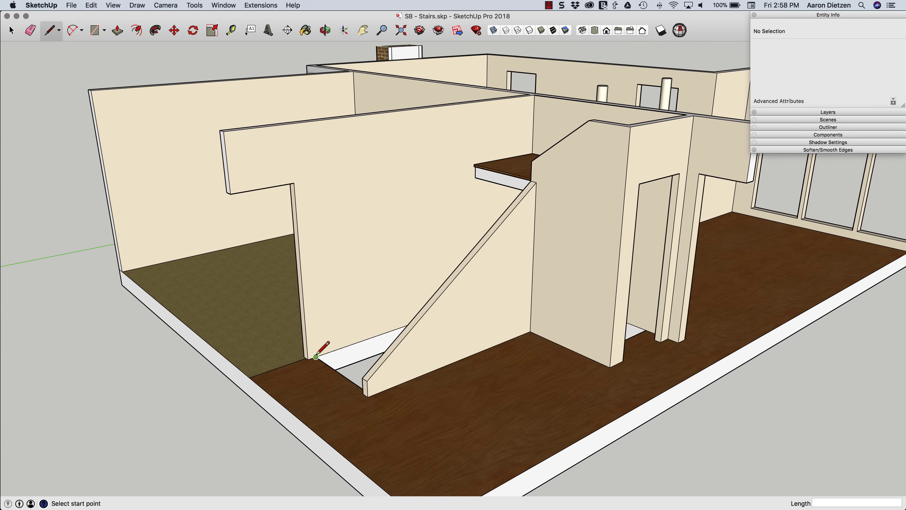
pyautogui.click(316, 357)
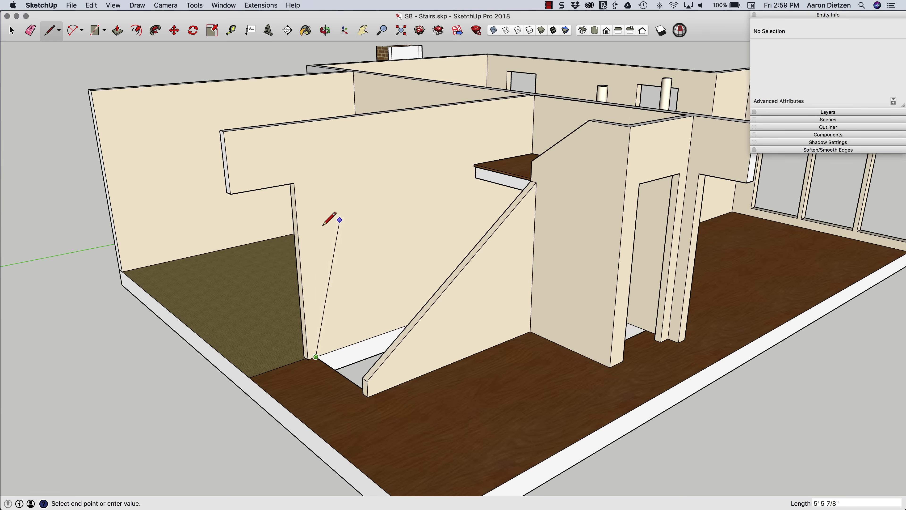
pyautogui.click(476, 178)
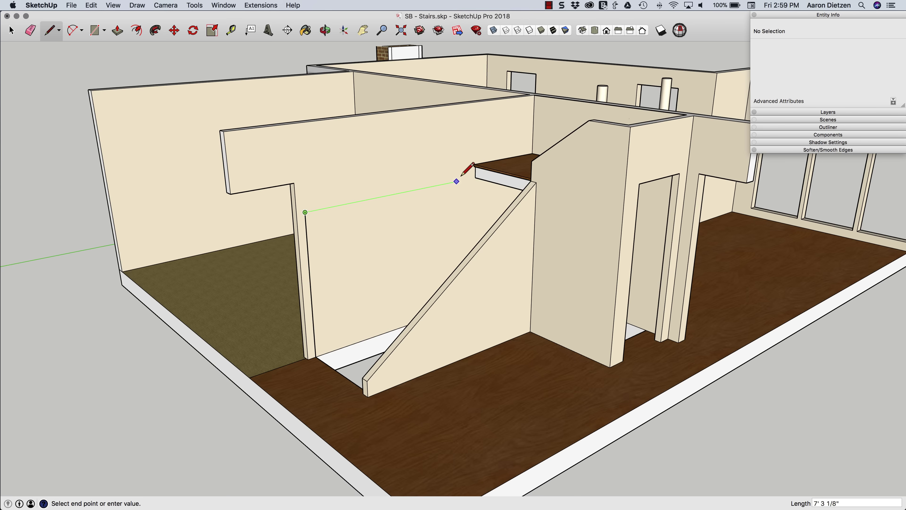
pyautogui.click(476, 177)
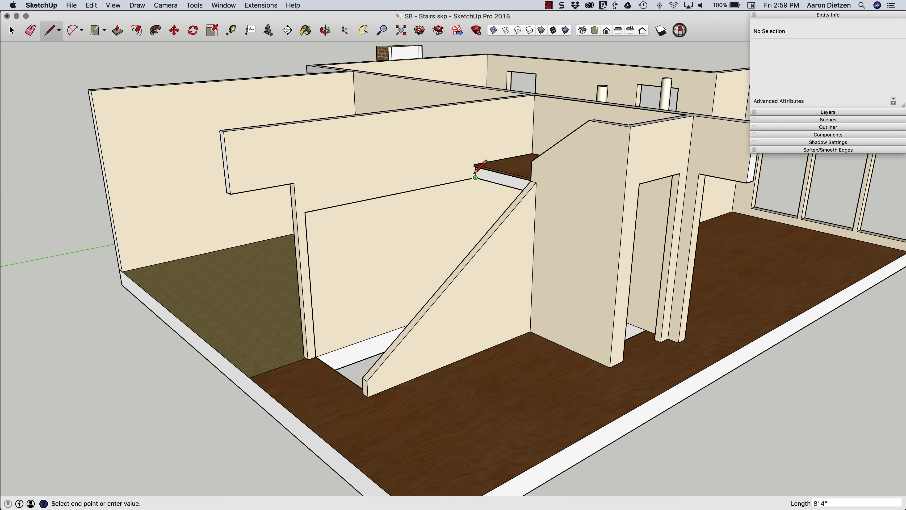
pyautogui.press('Escape')
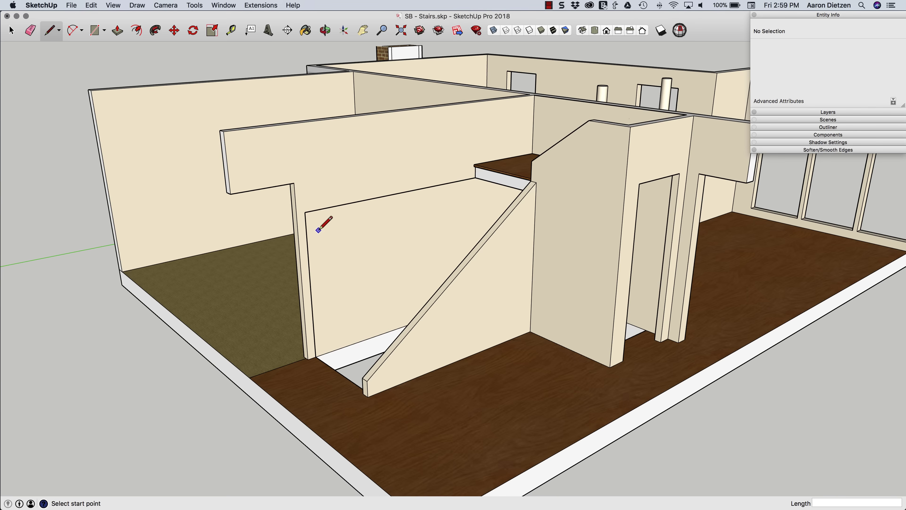
# - Divide the vertical line on the stair wall into 10 equal segments for the risers
pyautogui.moveTo(319, 230)
pyautogui.mouseDown(button='middle')
pyautogui.moveTo(344, 208)
pyautogui.moveTo(409, 187)
pyautogui.moveTo(334, 263)
pyautogui.moveTo(333, 288)
pyautogui.moveTo(328, 267)
pyautogui.moveTo(299, 257)
pyautogui.moveTo(297, 217)
pyautogui.moveTo(294, 301)
pyautogui.mouseUp(button='middle')
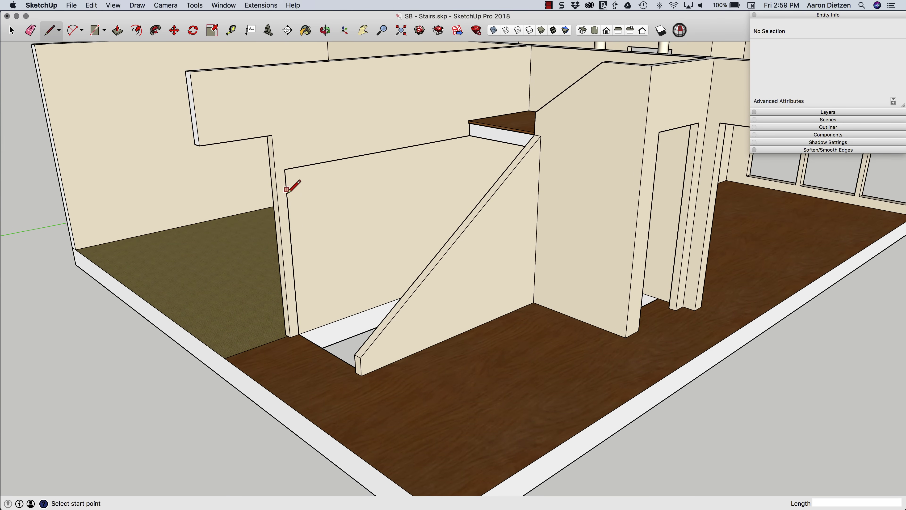
pyautogui.moveTo(287, 193)
pyautogui.mouseDown(button='middle')
pyautogui.moveTo(289, 235)
pyautogui.moveTo(280, 181)
pyautogui.mouseUp(button='middle')
pyautogui.press('space')
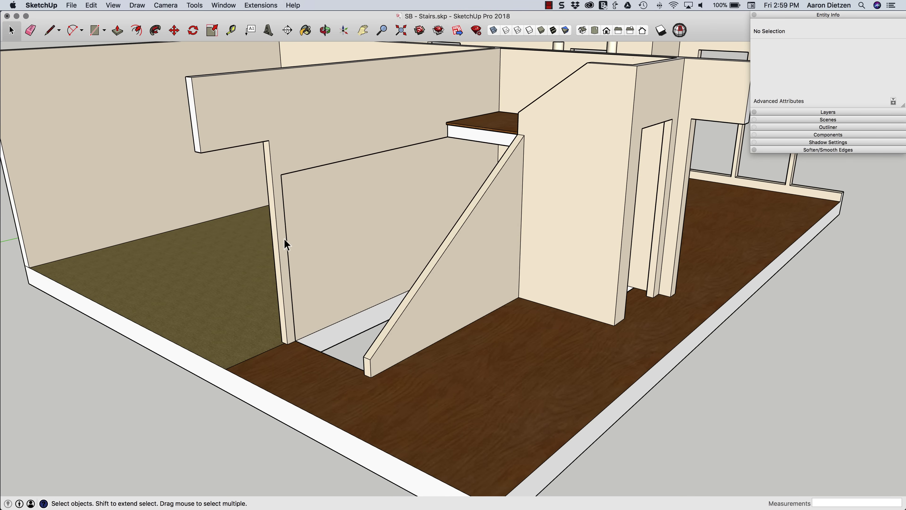
pyautogui.moveTo(284, 238); pyautogui.dragTo(293, 293, button='middle')
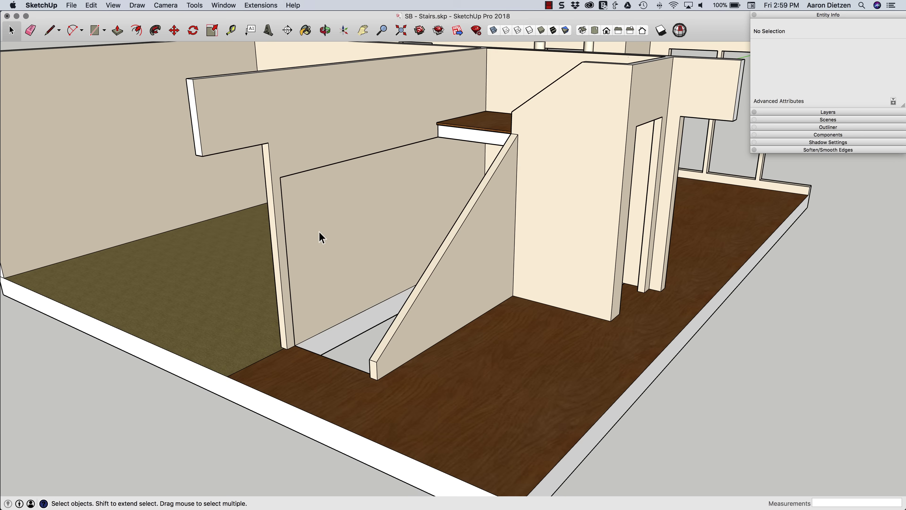
pyautogui.moveTo(316, 247); pyautogui.dragTo(319, 279, button='middle')
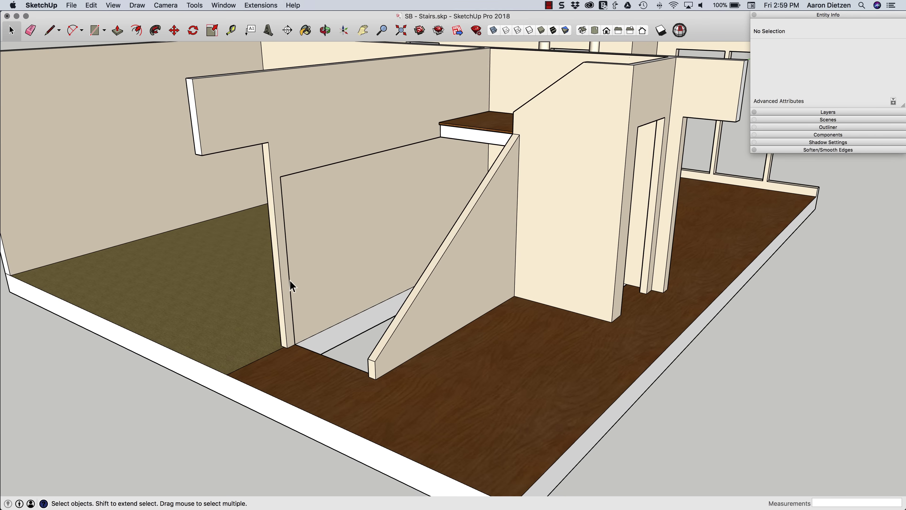
pyautogui.moveTo(292, 271); pyautogui.dragTo(285, 250, button='middle')
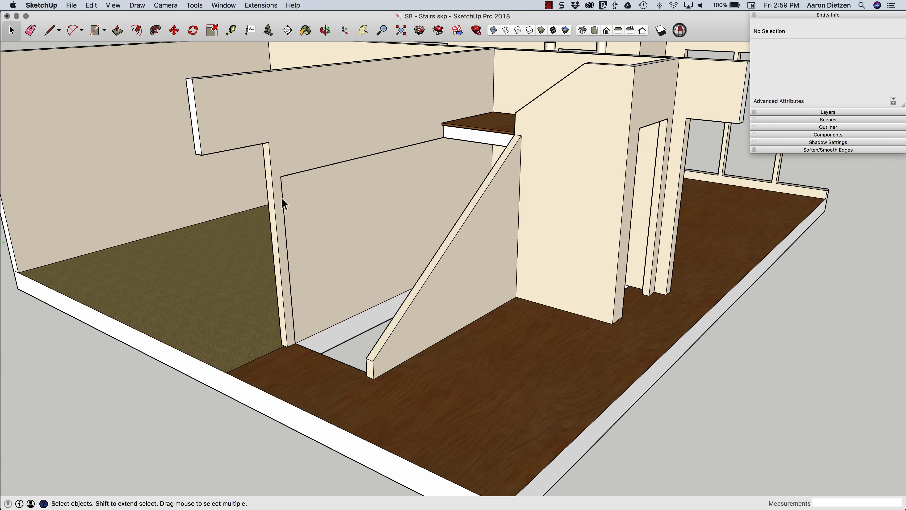
pyautogui.scroll(2, 288, 261)
pyautogui.rightClick(290, 262)
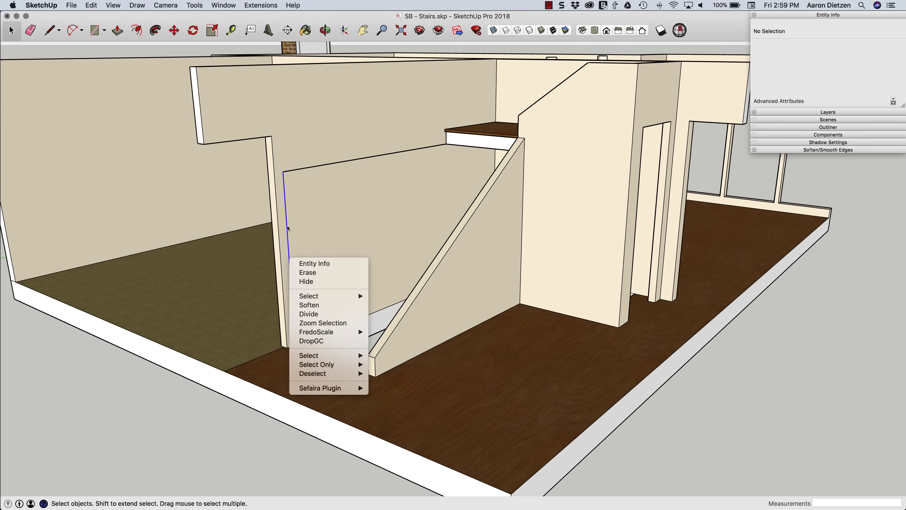
pyautogui.click(304, 314)
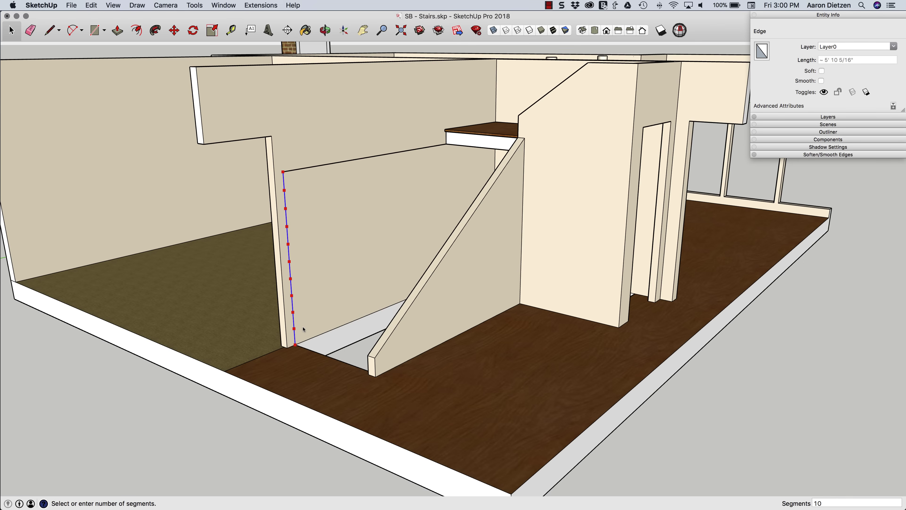
pyautogui.click(304, 329)
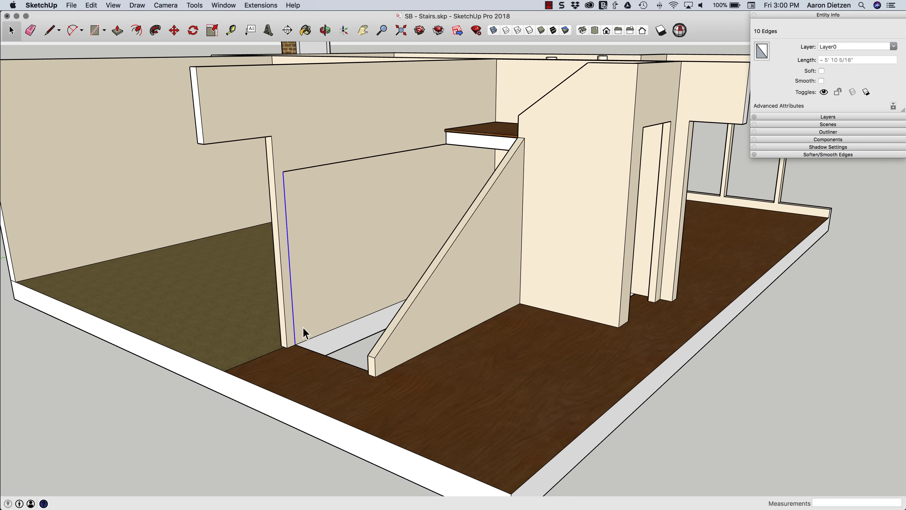
pyautogui.click(294, 337)
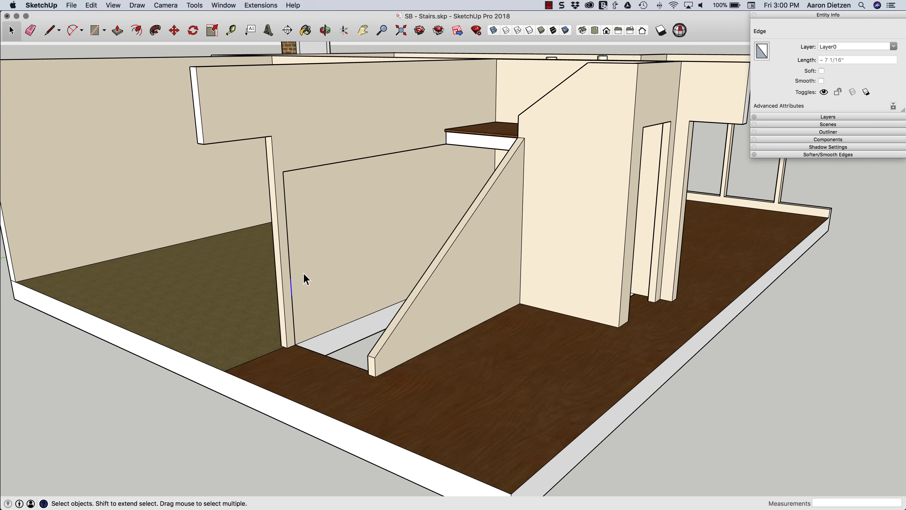
pyautogui.click(289, 254)
# - Divide the horizontal line at landing height into 10 equal segments for the treads
pyautogui.click(331, 164)
pyautogui.rightClick(332, 164)
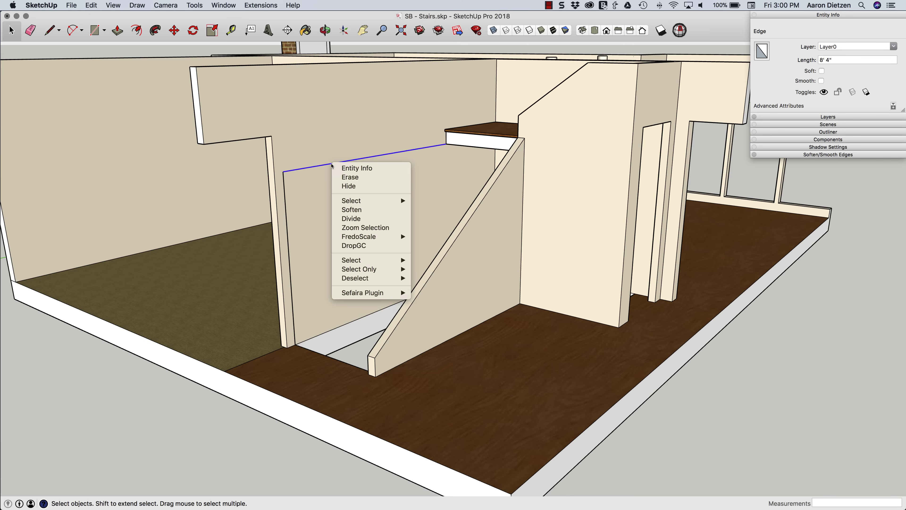
pyautogui.click(347, 219)
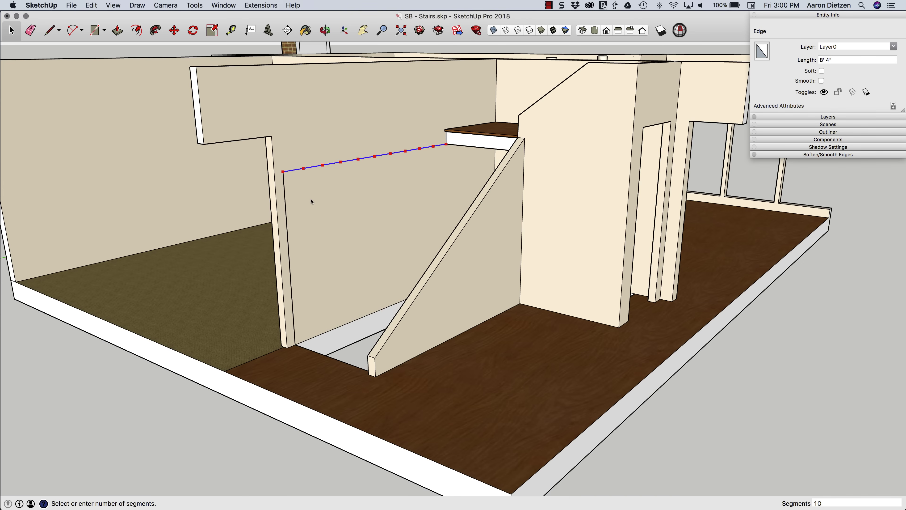
pyautogui.press('Return')
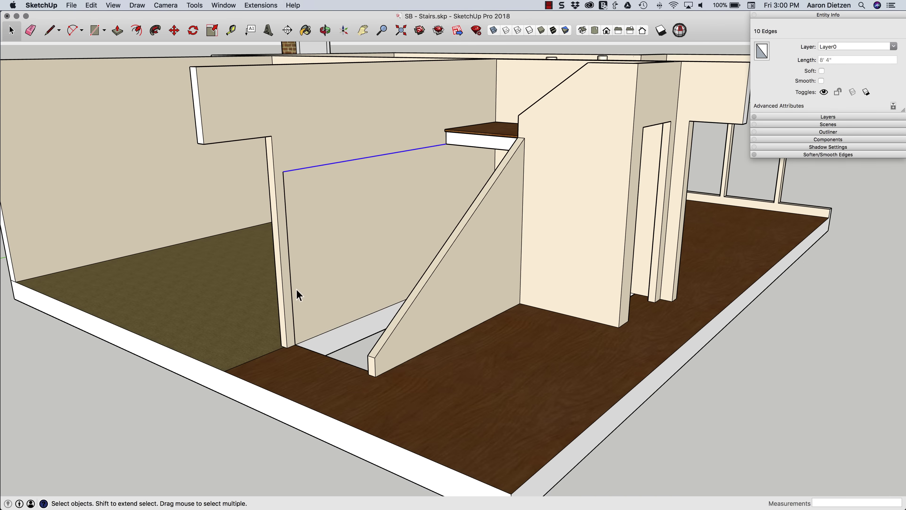
# - Open the edge settings of the current style and turn on the display of endpoints
pyautogui.press('l')
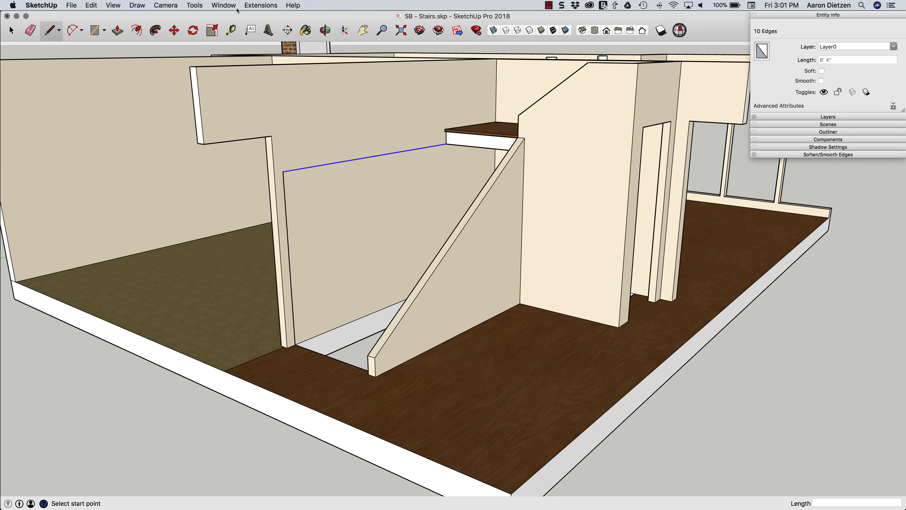
pyautogui.click(228, 5)
pyautogui.click(241, 123)
pyautogui.moveTo(647, 507); pyautogui.dragTo(791, 167)
pyautogui.click(790, 168)
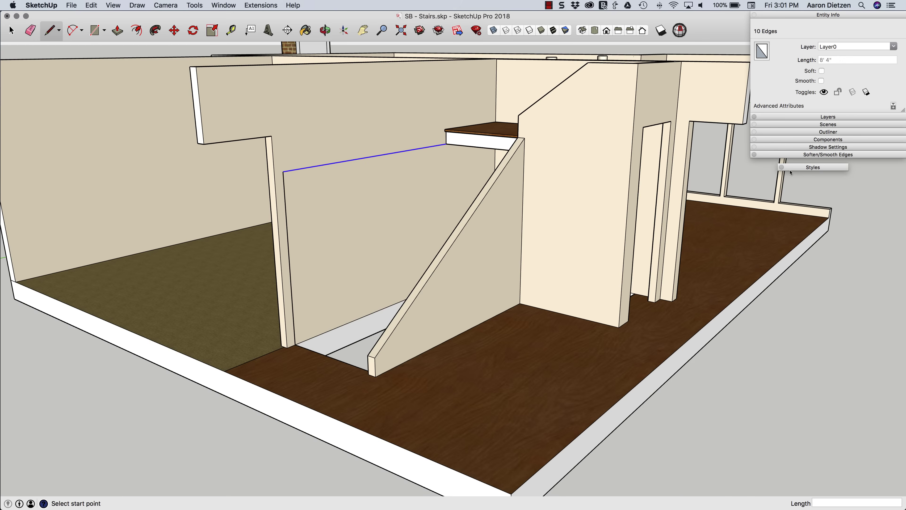
pyautogui.click(790, 169)
pyautogui.click(792, 219)
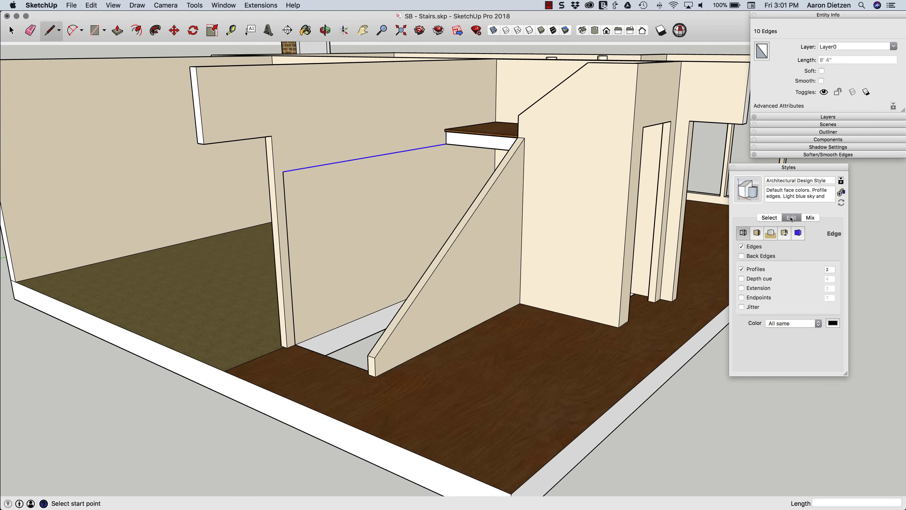
pyautogui.click(743, 298)
# - Draw a 10" horizontal tread line from the lowest riser division, aligned with the first division of the upper line
pyautogui.click(295, 328)
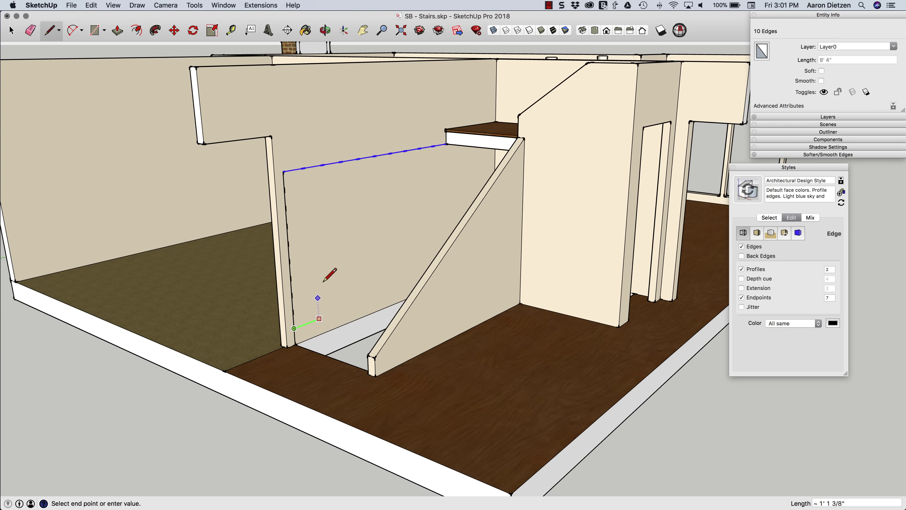
pyautogui.click(303, 168)
pyautogui.press('e')
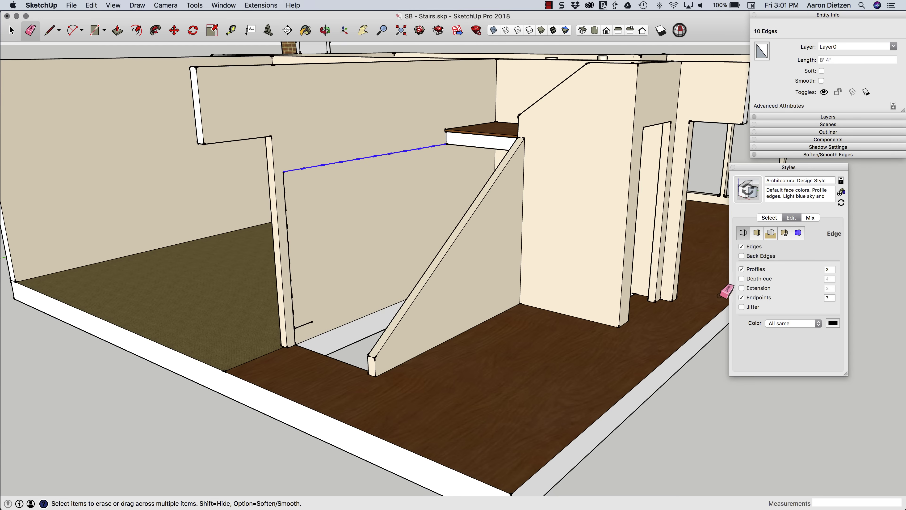
# - Turn off the endpoints display, then collapse the Styles window and dock it beneath the other collapsed windows
pyautogui.click(742, 298)
pyautogui.click(787, 167)
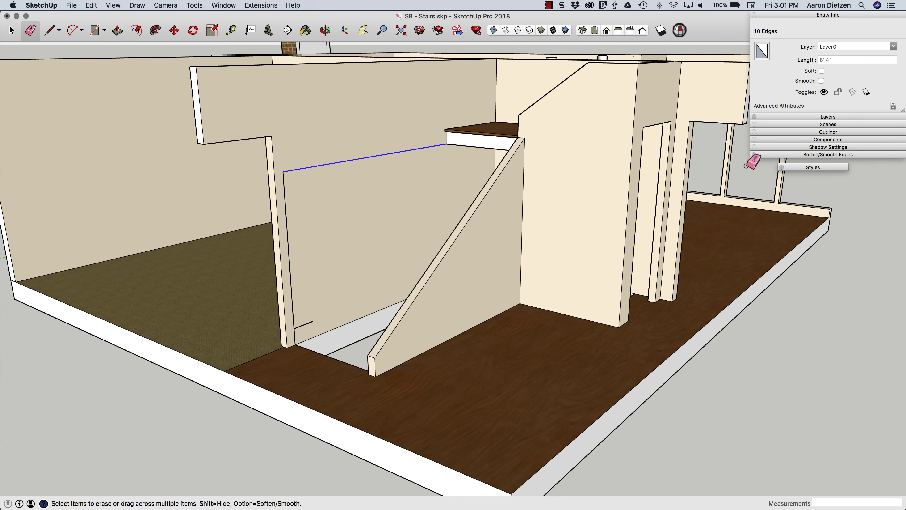
pyautogui.moveTo(797, 167); pyautogui.dragTo(771, 163)
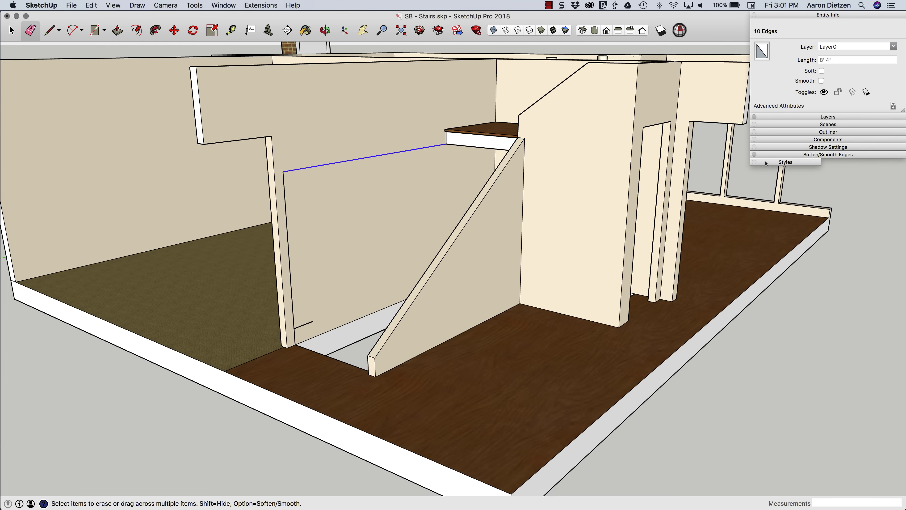
# - Erase the vertical segments above the lowest riser and the whole horizontal construction line at landing height
pyautogui.moveTo(295, 319)
pyautogui.mouseDown()
pyautogui.moveTo(287, 231)
pyautogui.moveTo(289, 273)
pyautogui.moveTo(288, 254)
pyautogui.mouseUp()
pyautogui.moveTo(285, 207)
pyautogui.mouseDown()
pyautogui.moveTo(289, 177)
pyautogui.moveTo(288, 184)
pyautogui.moveTo(430, 150)
pyautogui.moveTo(307, 166)
pyautogui.moveTo(413, 149)
pyautogui.mouseUp()
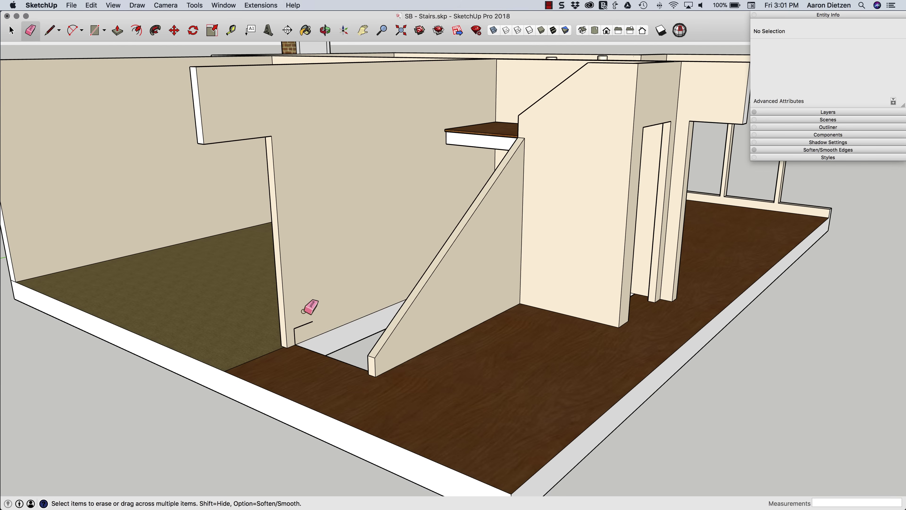
# - Make the remaining riser and tread edges into a component with the definition name Step
pyautogui.scroll(5, 308, 320)
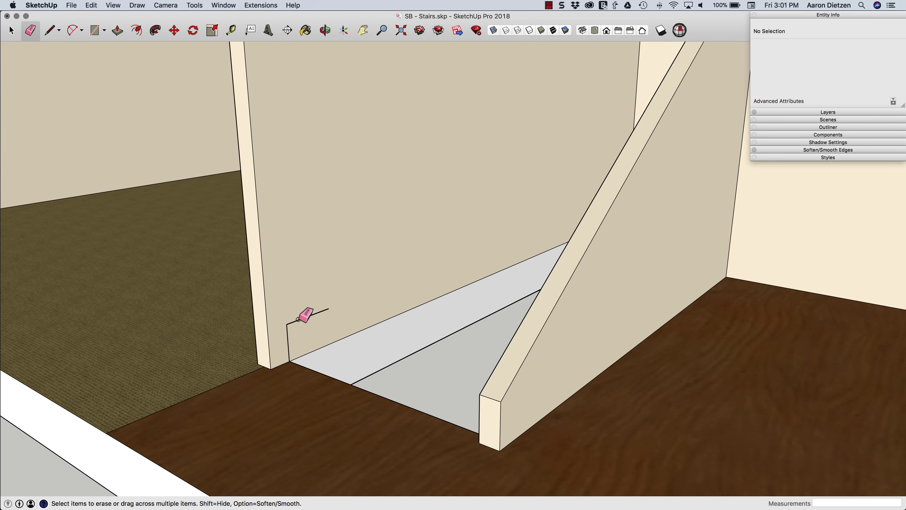
pyautogui.press('space')
pyautogui.click(287, 338)
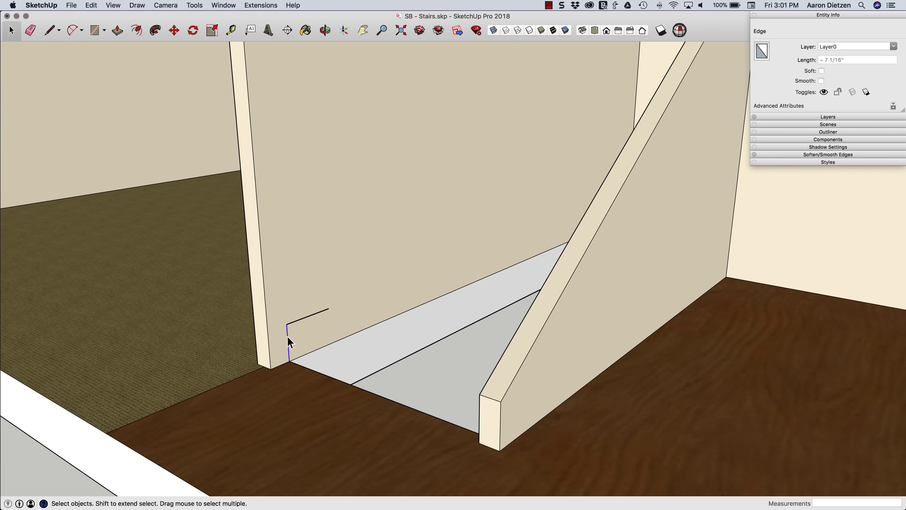
pyautogui.rightClick(298, 322)
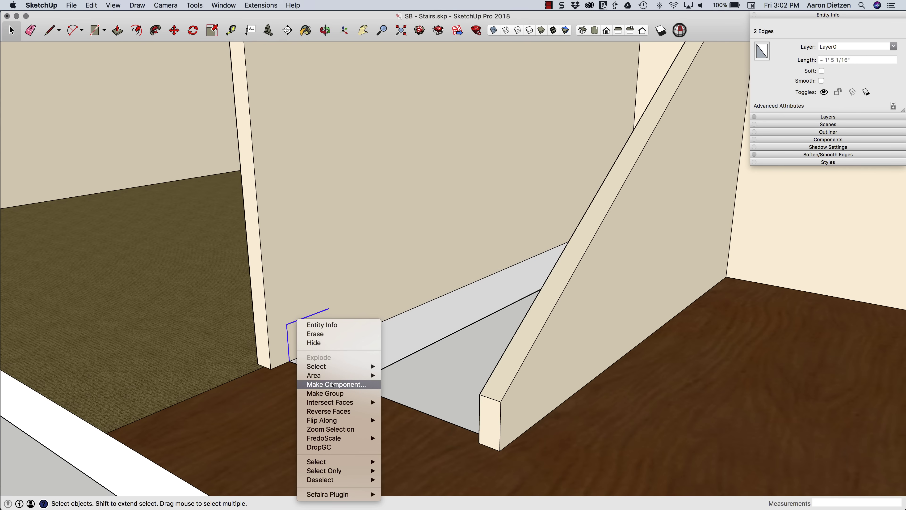
pyautogui.click(332, 385)
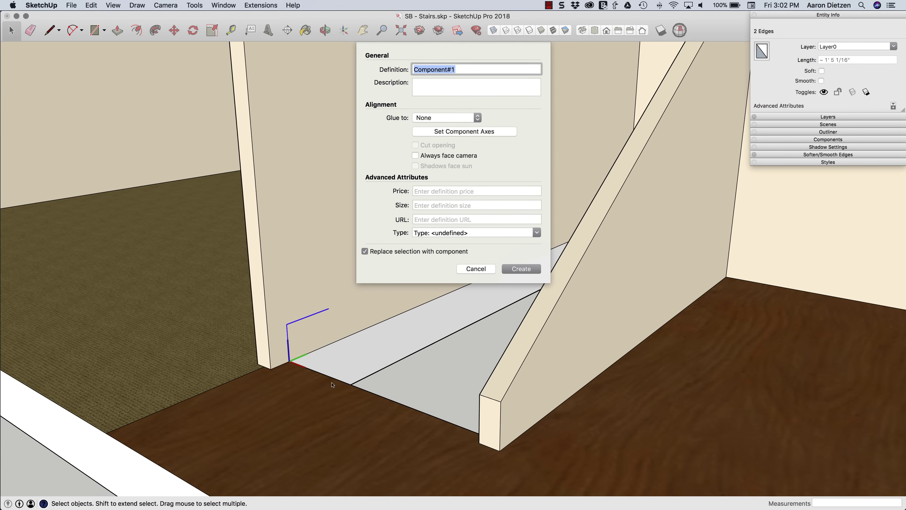
pyautogui.write('Step')
pyautogui.click(520, 268)
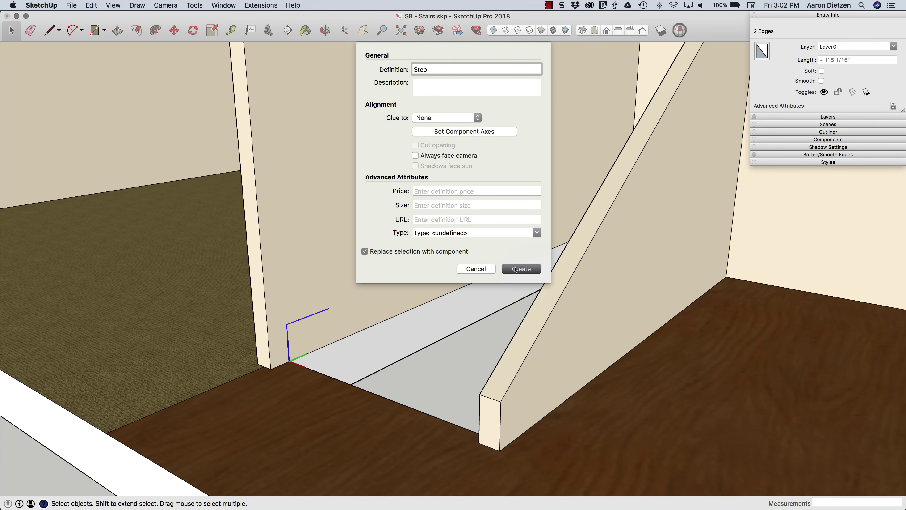
# - Inside the Step component, draw a closed tread profile 1" thick and 10" deep beneath the tread line
pyautogui.doubleClick(290, 325)
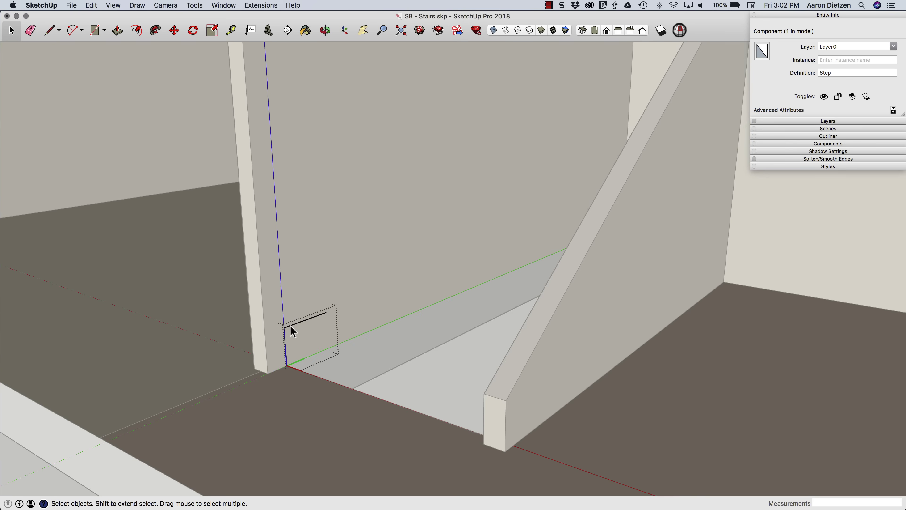
pyautogui.moveTo(379, 299); pyautogui.dragTo(379, 236, button='middle')
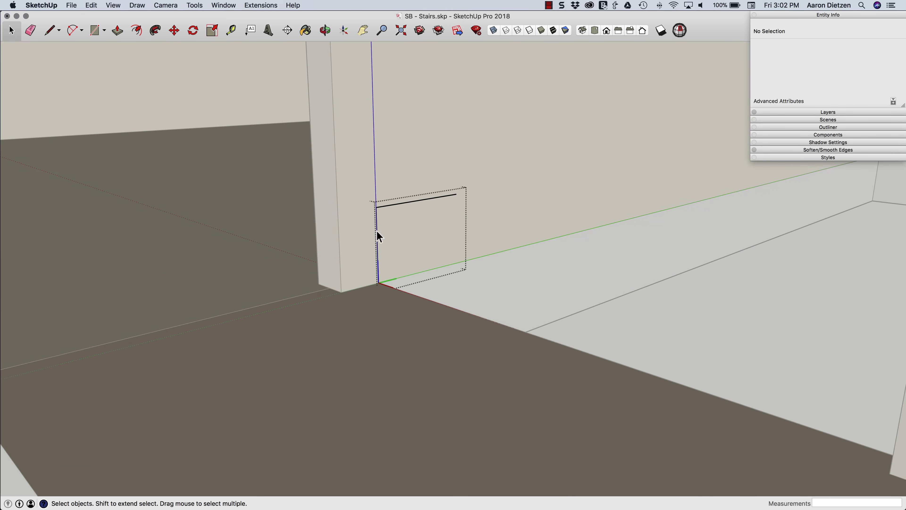
pyautogui.press('l')
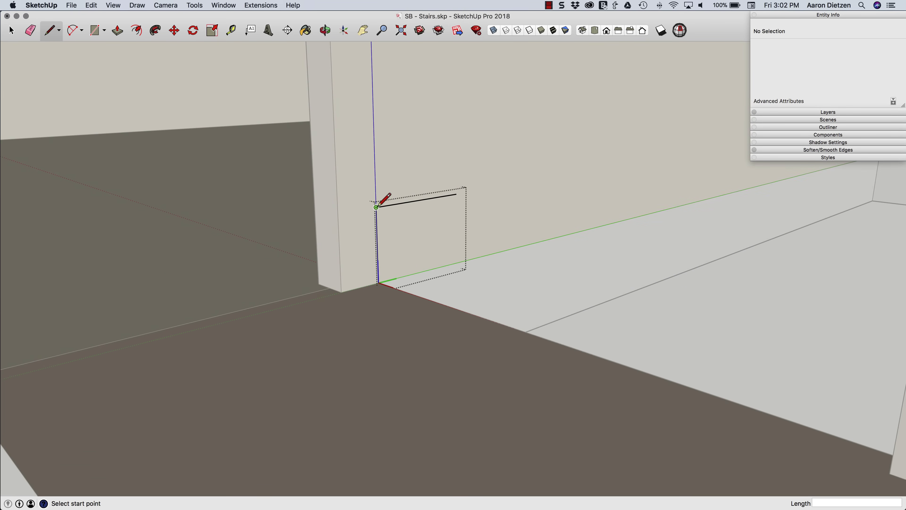
pyautogui.click(376, 208)
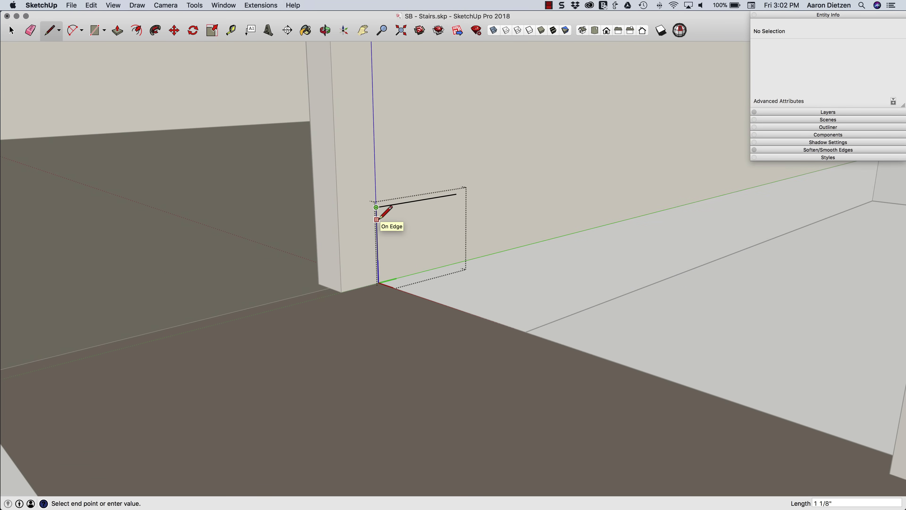
pyautogui.write('1')
pyautogui.press('Return')
pyautogui.click(376, 218)
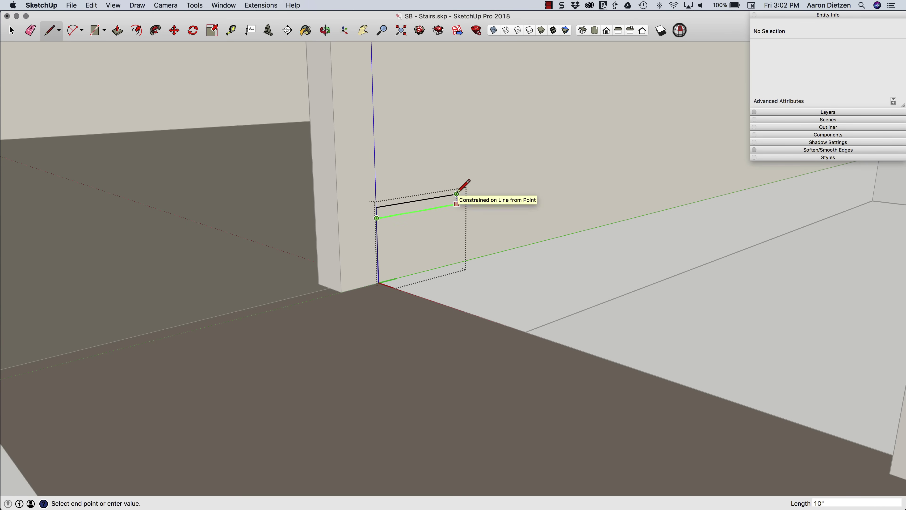
pyautogui.click(456, 204)
pyautogui.click(457, 194)
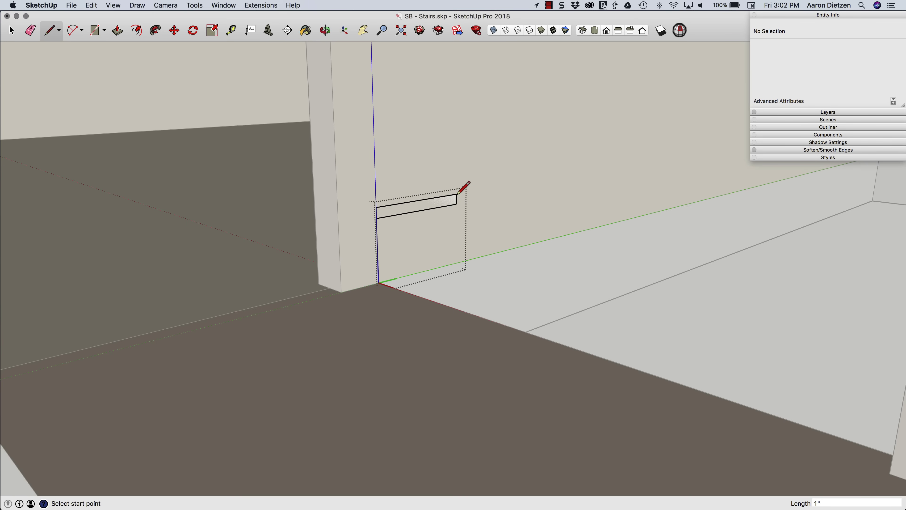
# - Group the tread profile's face and its bounding edges
pyautogui.press('space')
pyautogui.doubleClick(385, 214)
pyautogui.rightClick(386, 215)
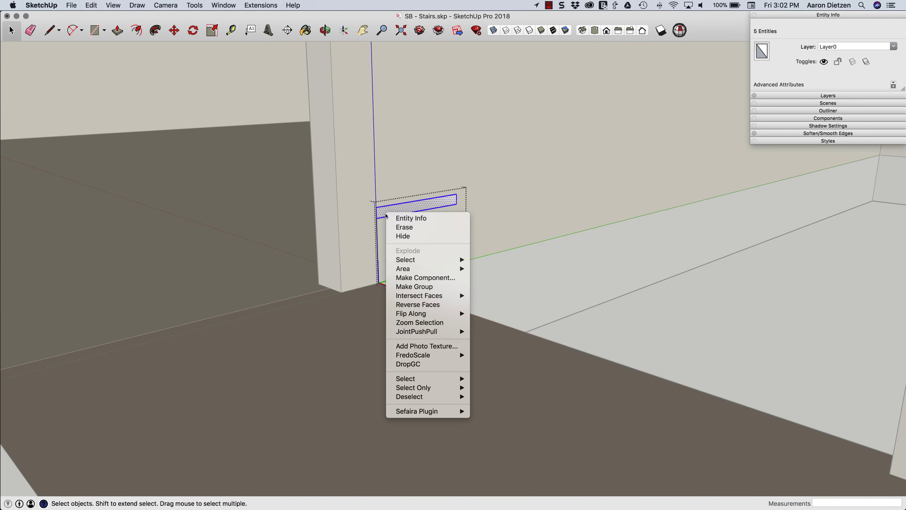
pyautogui.click(414, 287)
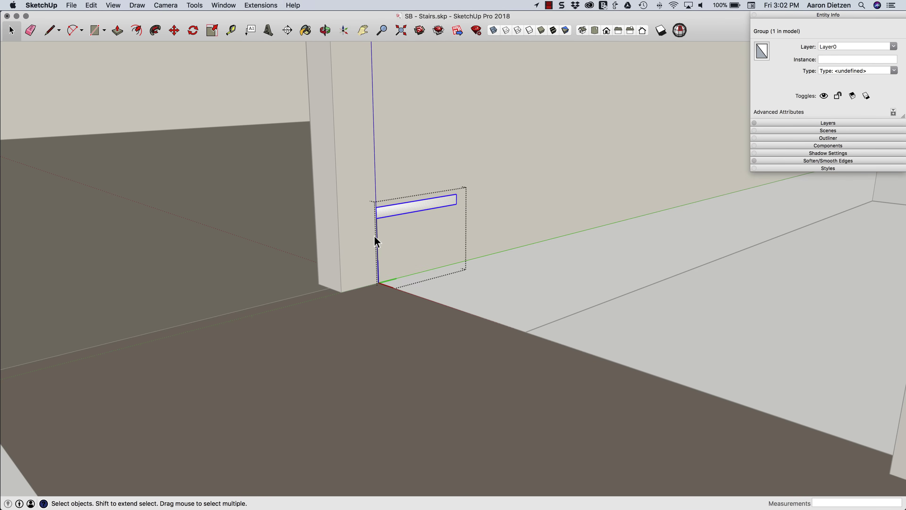
# - Draw a vertical line 1" behind the riser edge, from the tread's underside to the base, and group the resulting riser profile
pyautogui.press('l')
pyautogui.click(377, 218)
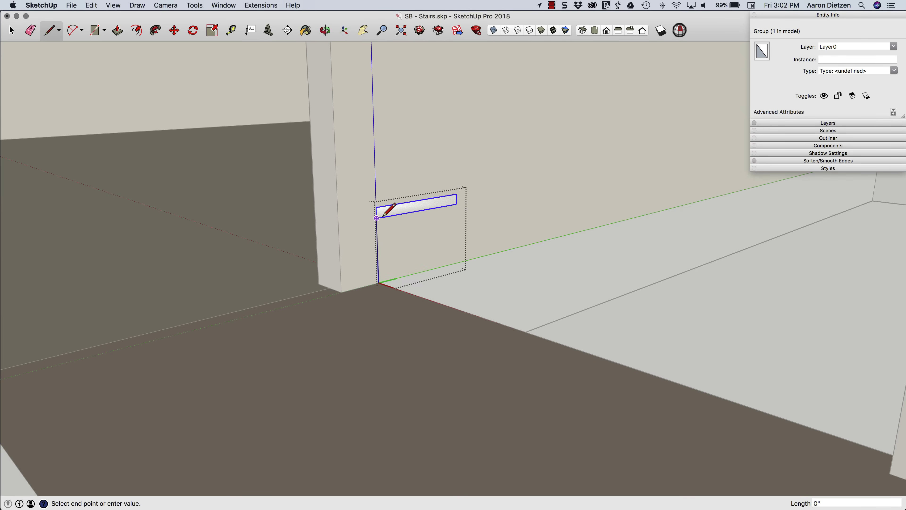
pyautogui.click(387, 280)
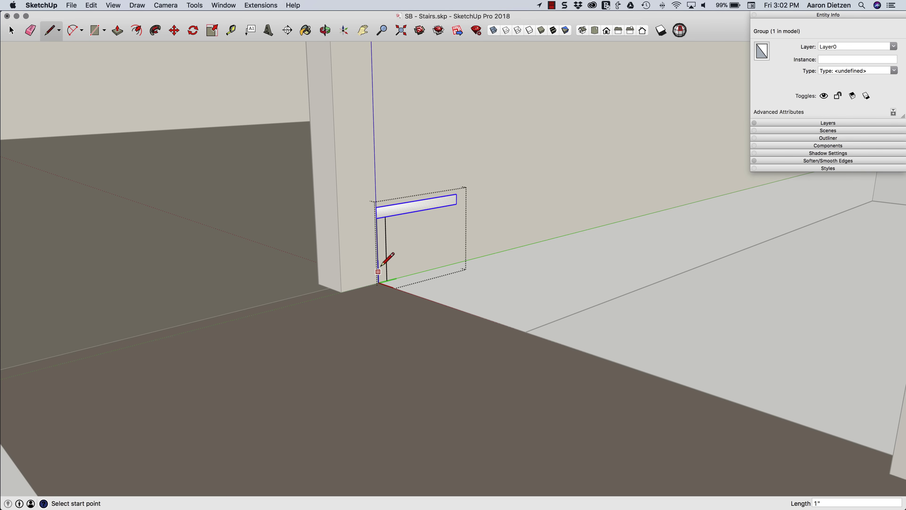
pyautogui.press('space')
pyautogui.doubleClick(382, 247)
pyautogui.rightClick(382, 247)
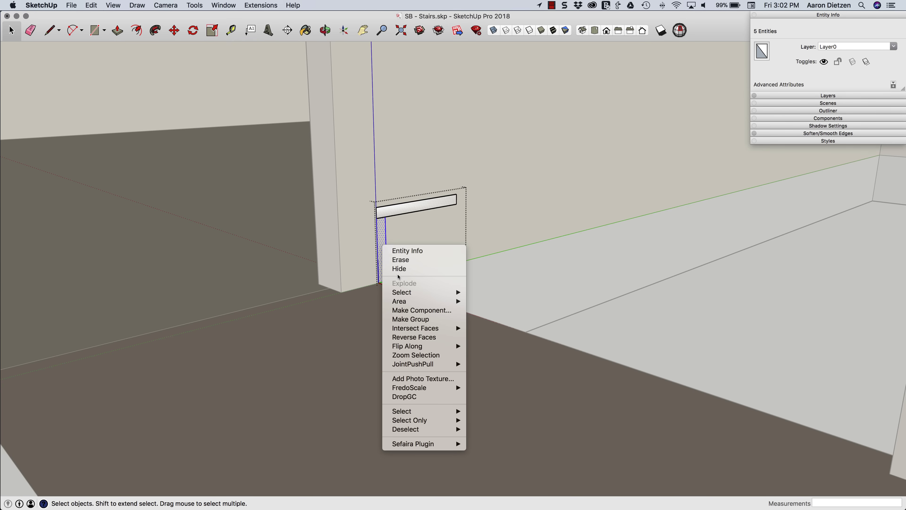
pyautogui.click(411, 319)
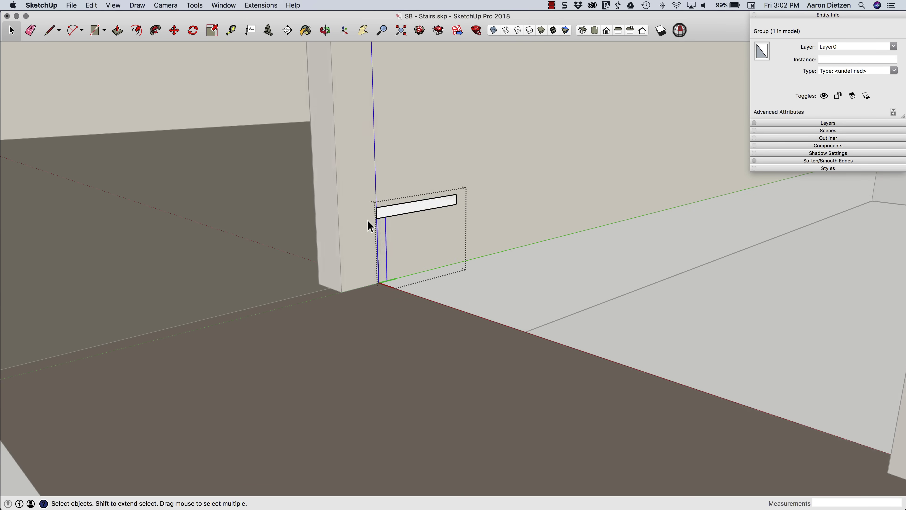
# - Close the Step component and copy it from its bottom front corner to the tread's upper back corner
pyautogui.moveTo(368, 222)
pyautogui.mouseDown(button='middle')
pyautogui.moveTo(348, 234)
pyautogui.moveTo(331, 228)
pyautogui.mouseUp(button='middle')
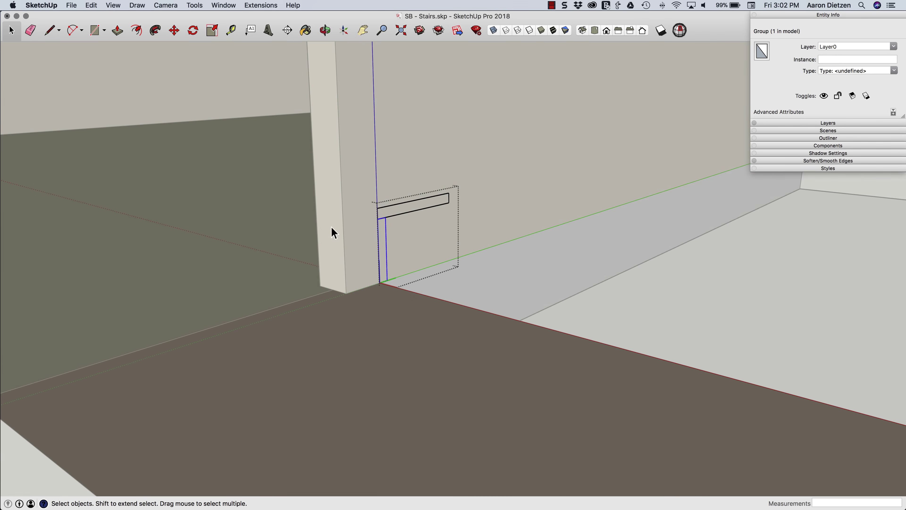
pyautogui.moveTo(449, 192); pyautogui.dragTo(294, 255, button='middle')
pyautogui.moveTo(395, 243); pyautogui.dragTo(395, 229, button='middle')
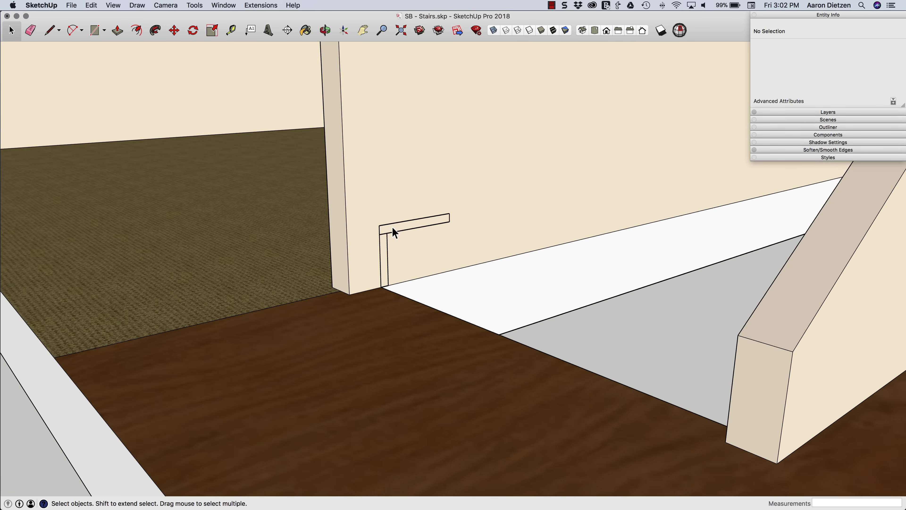
pyautogui.click(390, 231)
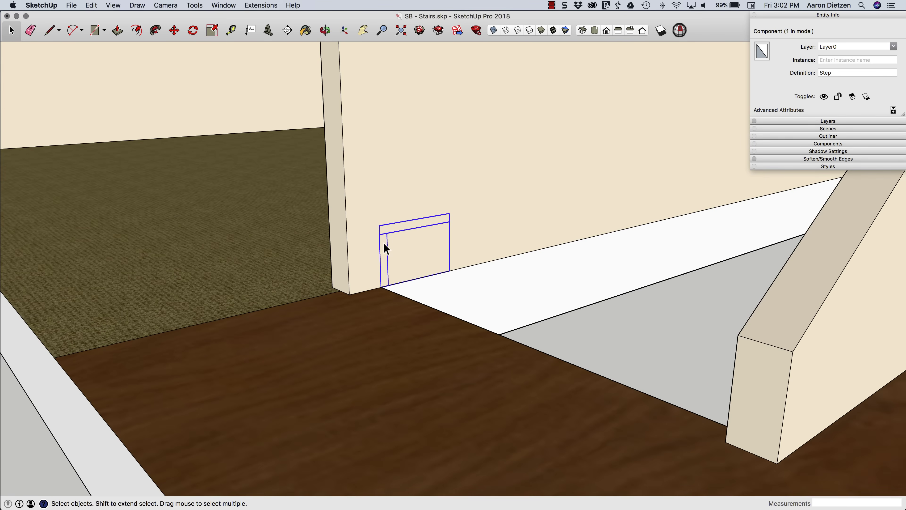
pyautogui.press('m')
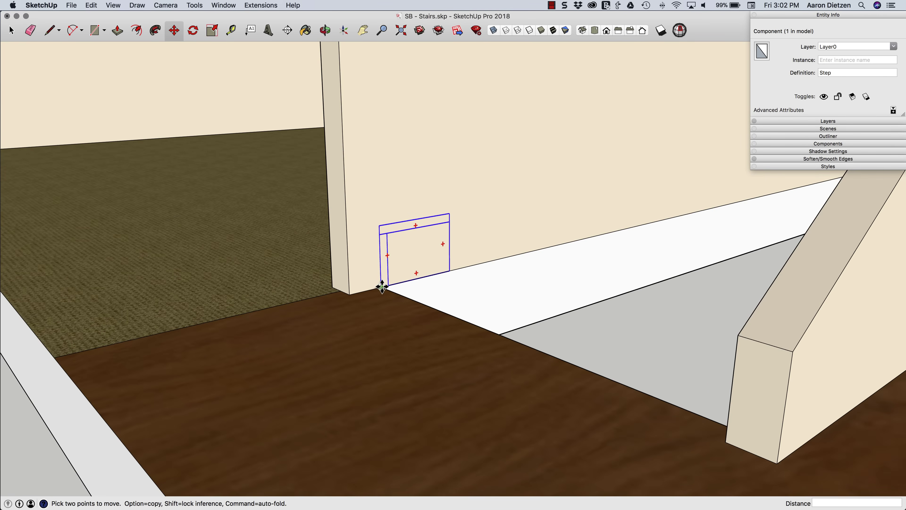
pyautogui.click(382, 287)
pyautogui.click(381, 287)
pyautogui.press('alt')
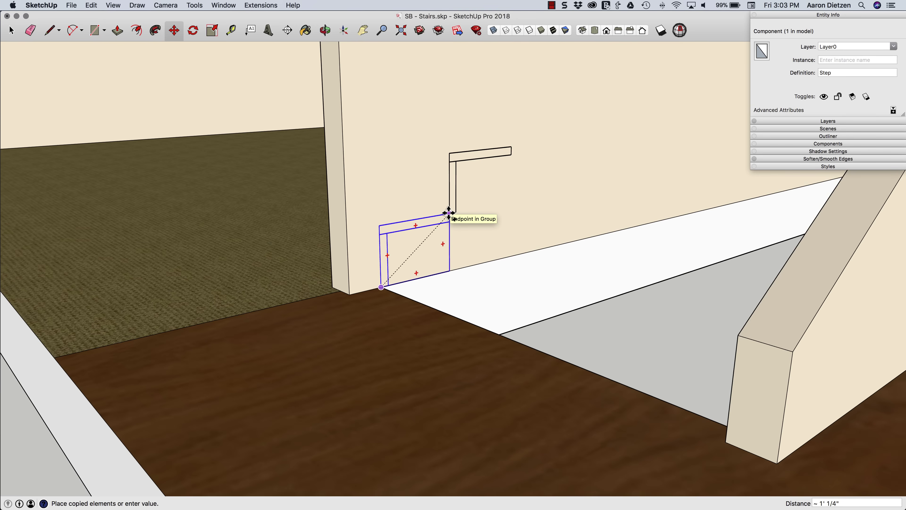
pyautogui.click(449, 213)
# - Multiply the step copy by x9 to continue the staircase up the wall to the landing
pyautogui.scroll(-5, 445, 286)
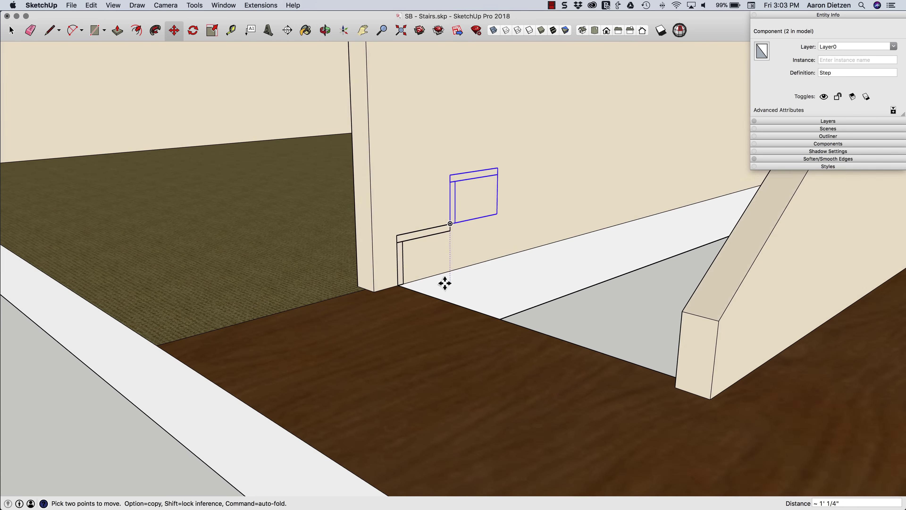
pyautogui.scroll(-10, 468, 281)
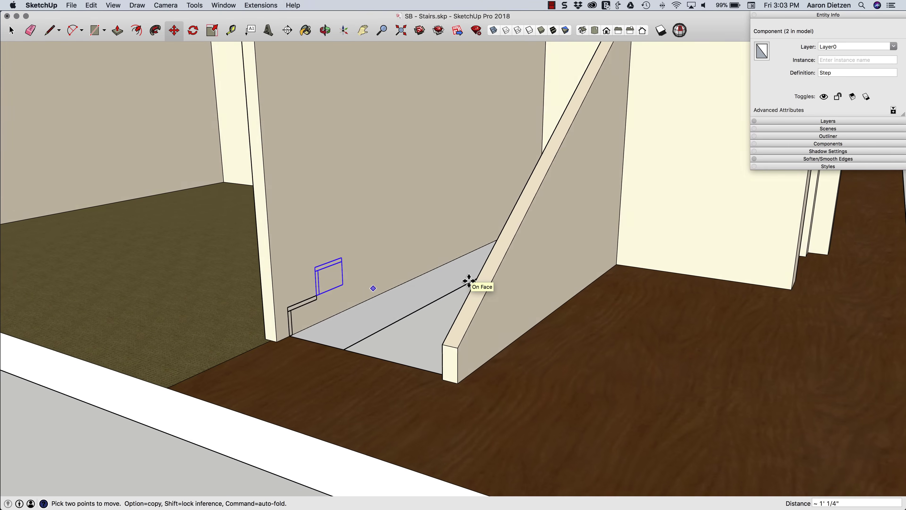
pyautogui.scroll(-2, 469, 281)
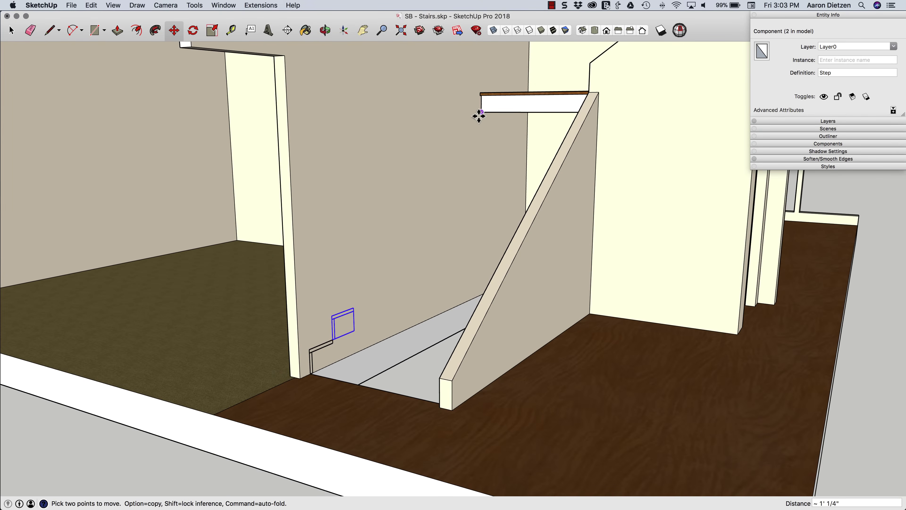
pyautogui.moveTo(357, 308); pyautogui.dragTo(344, 314, button='middle')
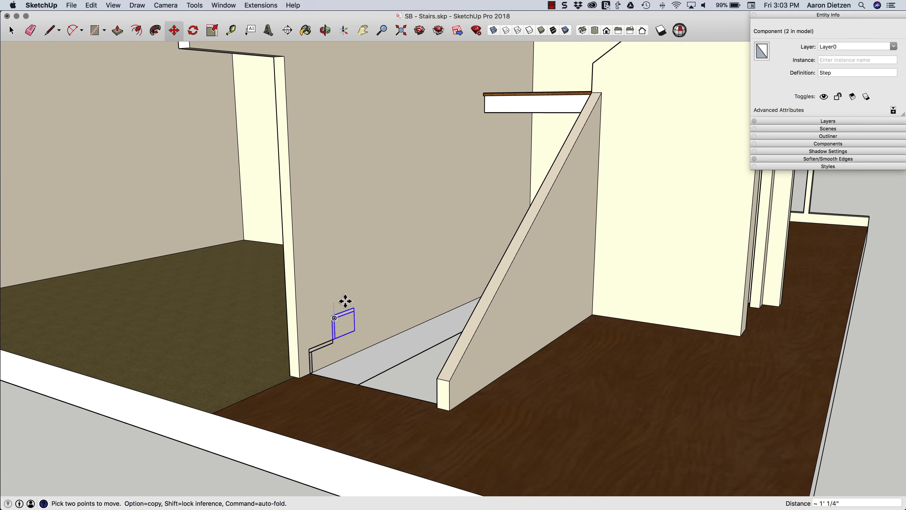
pyautogui.click(336, 316)
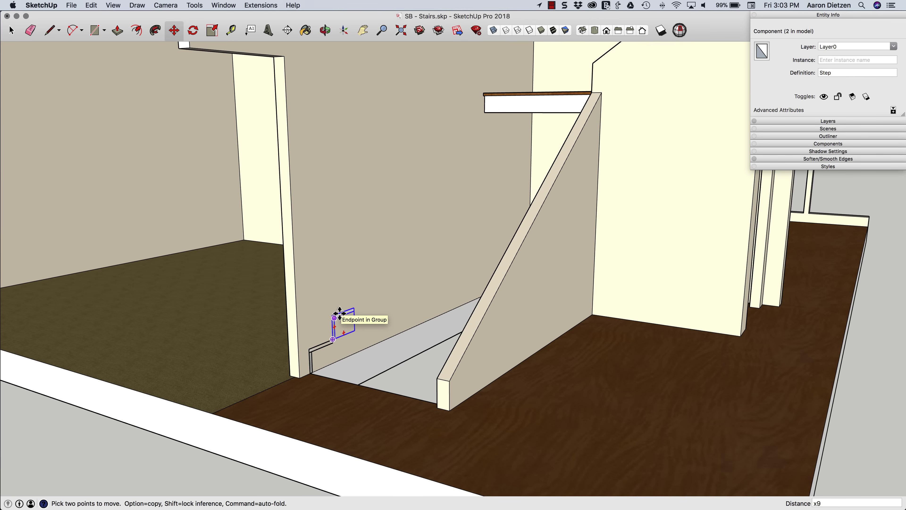
pyautogui.press('Return')
pyautogui.moveTo(342, 235); pyautogui.dragTo(443, 179, button='middle')
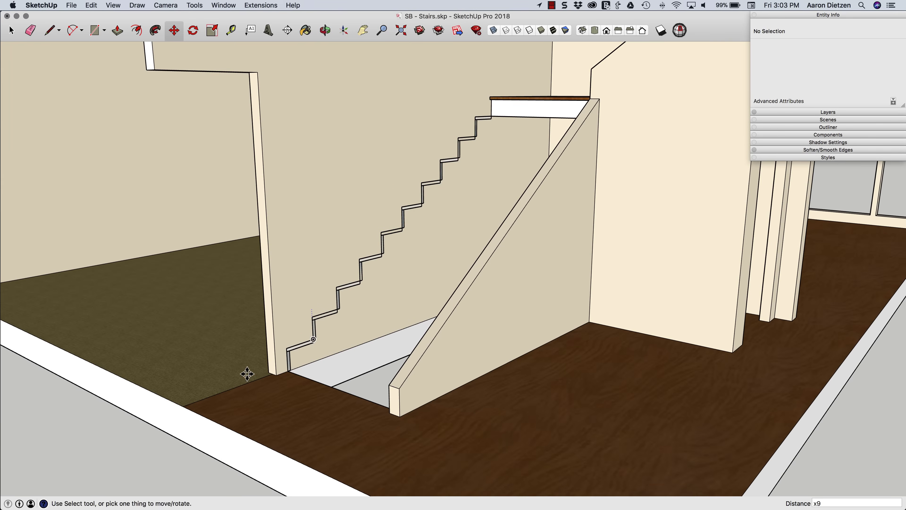
pyautogui.scroll(-3, 233, 387)
pyautogui.scroll(3, 384, 202)
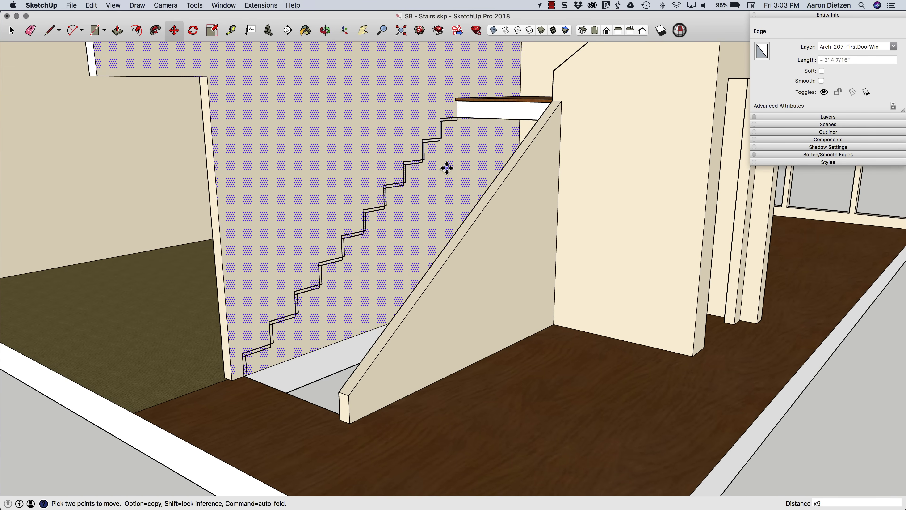
pyautogui.click(451, 125)
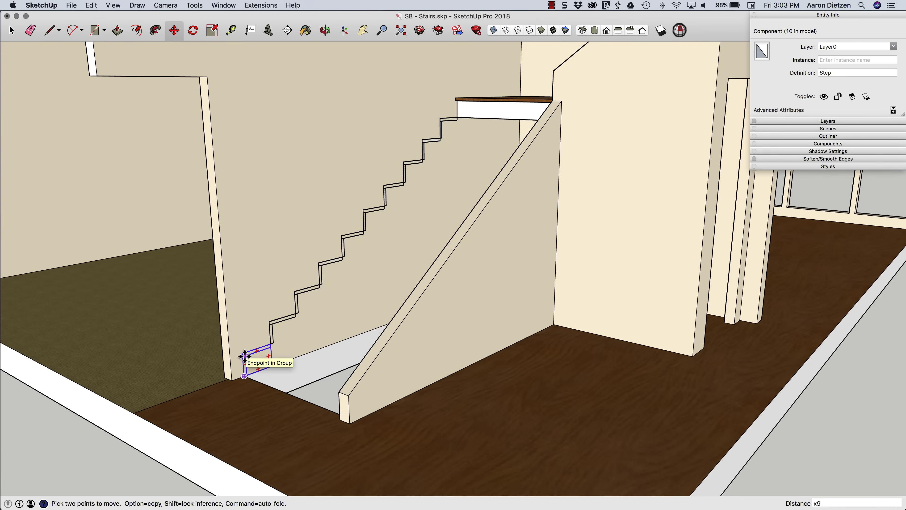
# - In the lowest step's tread group, move the tread's back edge 1" along the green axis to the back of the next riser
pyautogui.press('space')
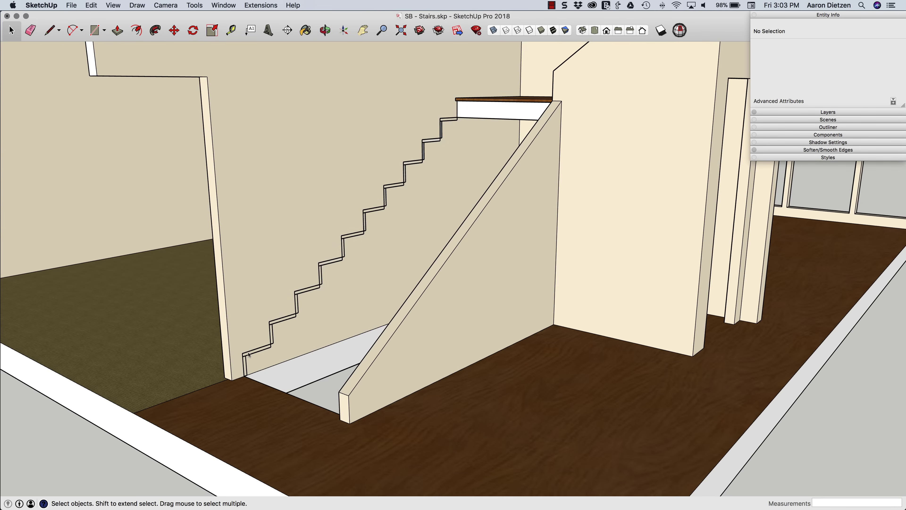
pyautogui.doubleClick(252, 353)
pyautogui.scroll(1, 256, 347)
pyautogui.scroll(5, 255, 347)
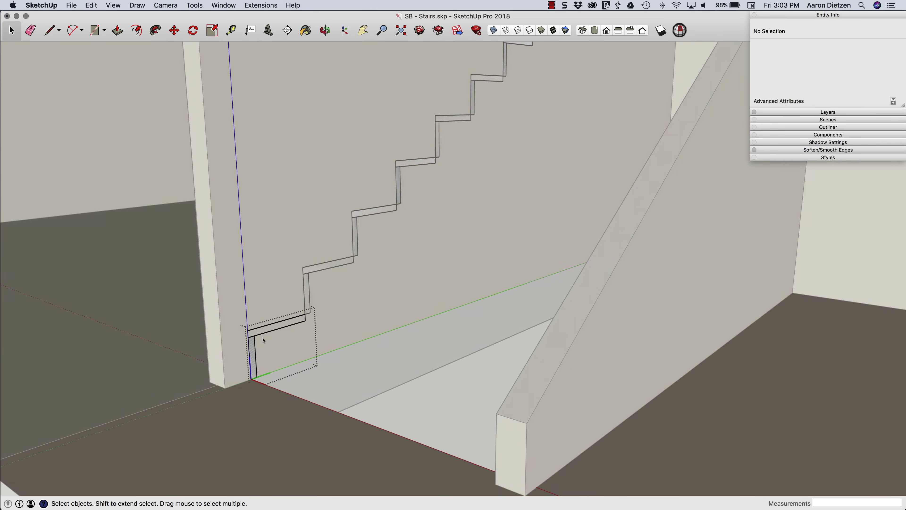
pyautogui.click(339, 313)
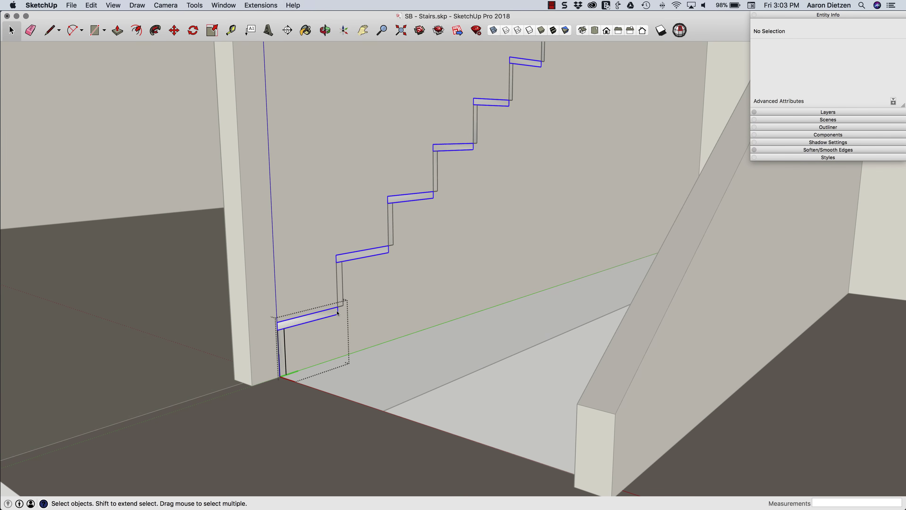
pyautogui.doubleClick(339, 313)
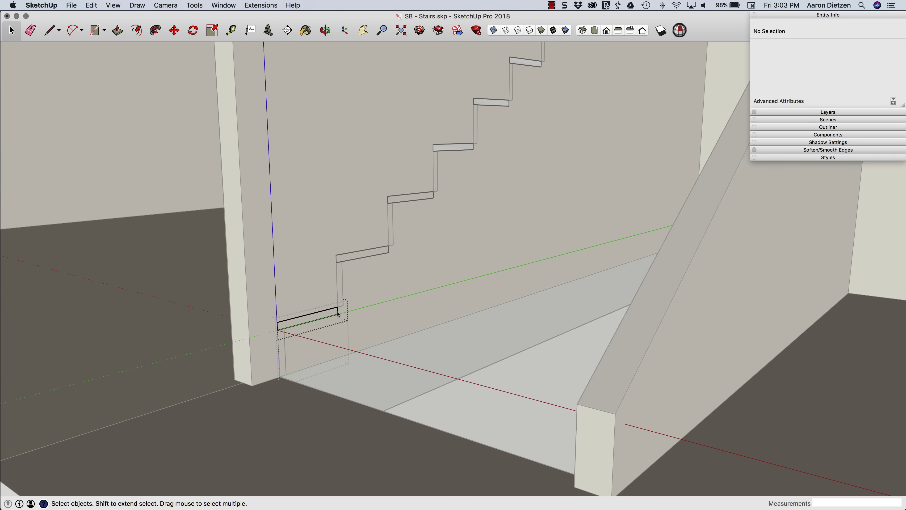
pyautogui.click(339, 313)
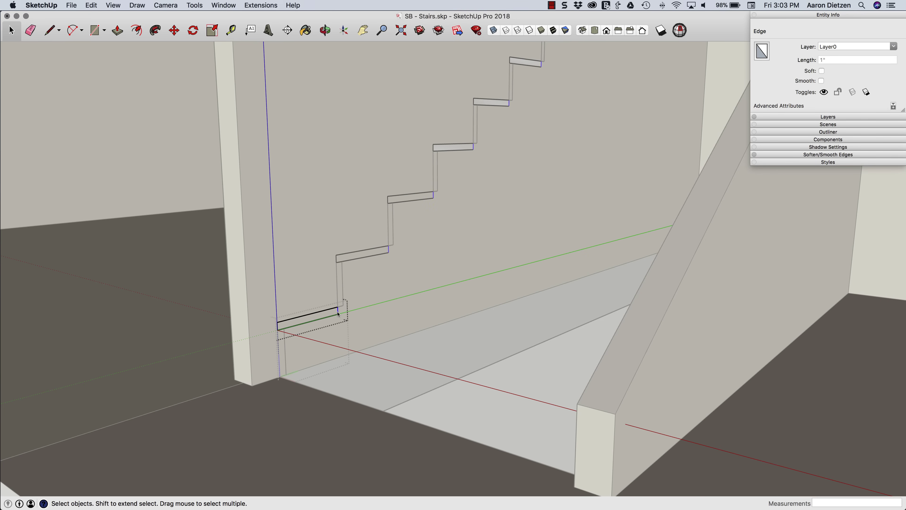
pyautogui.press('m')
pyautogui.click(337, 307)
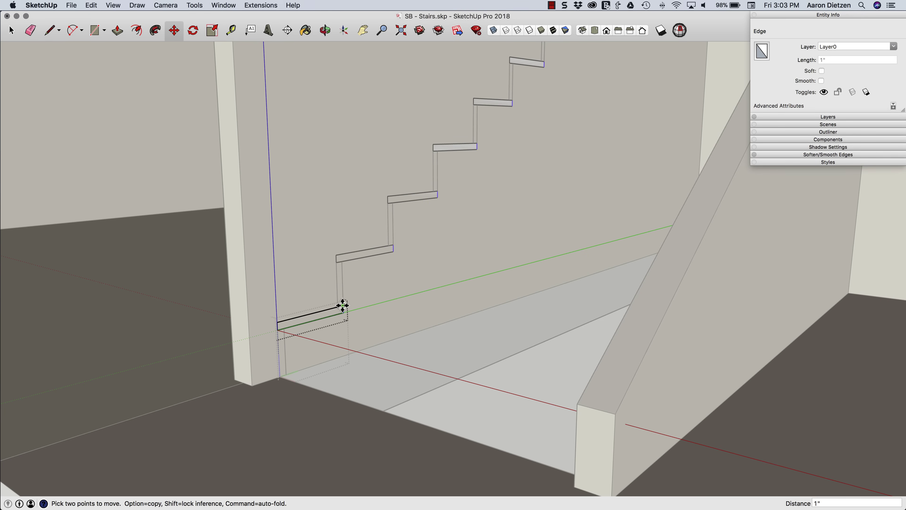
# - Move the tread's front edge .5" outward past the riser to form a nosing
pyautogui.scroll(3, 271, 330)
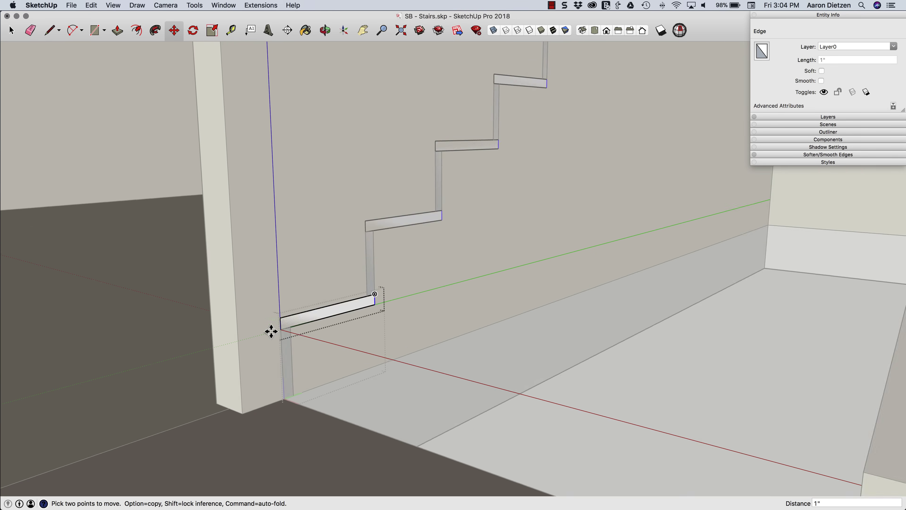
pyautogui.scroll(2, 273, 329)
pyautogui.press('space')
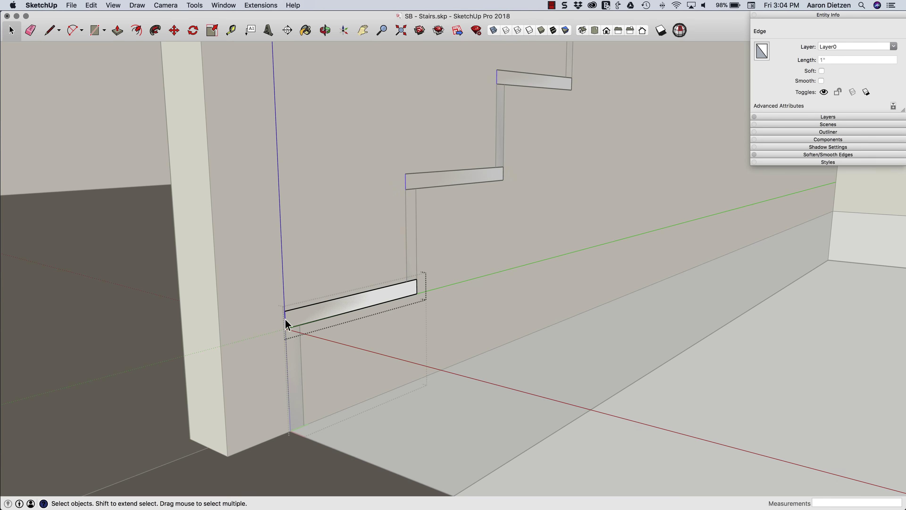
pyautogui.press('m')
pyautogui.click(284, 311)
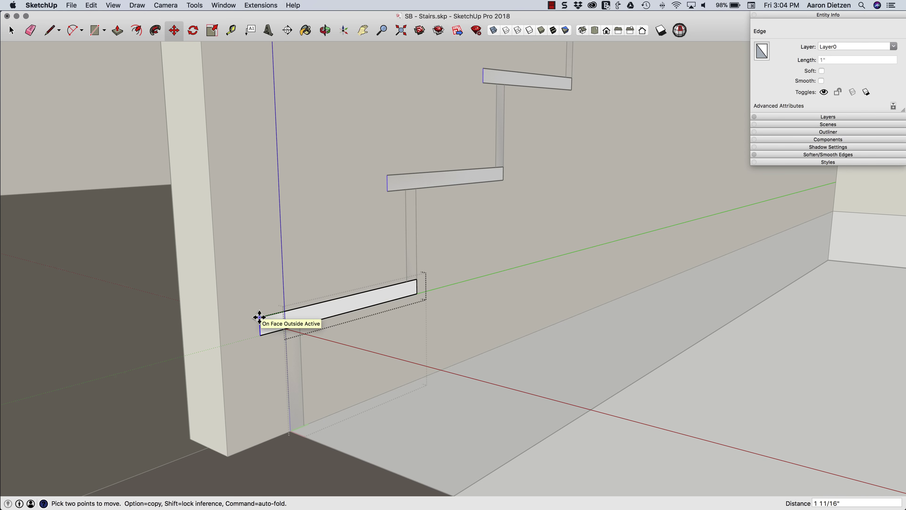
pyautogui.press('Return')
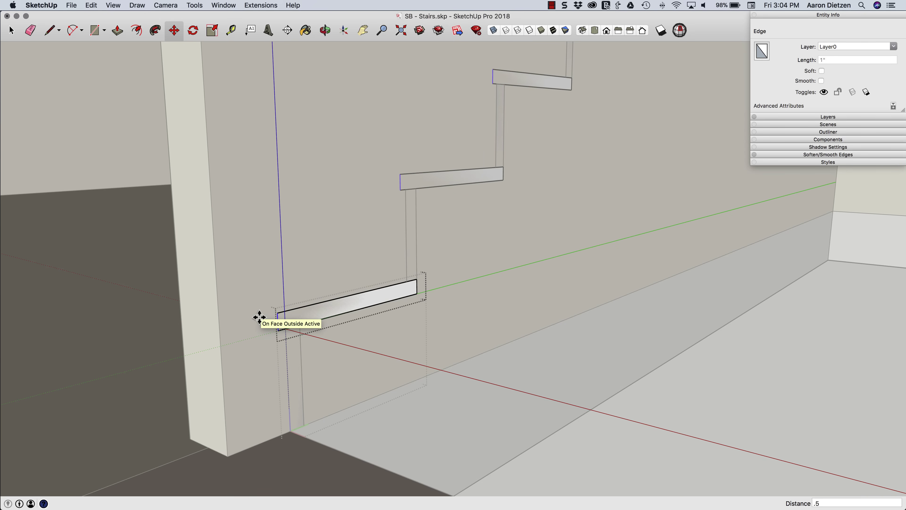
# - Extrude the lowest tread's profile with Push/Pull across to the inner face of the sloped side wall, then close the group and component
pyautogui.scroll(-3, 260, 322)
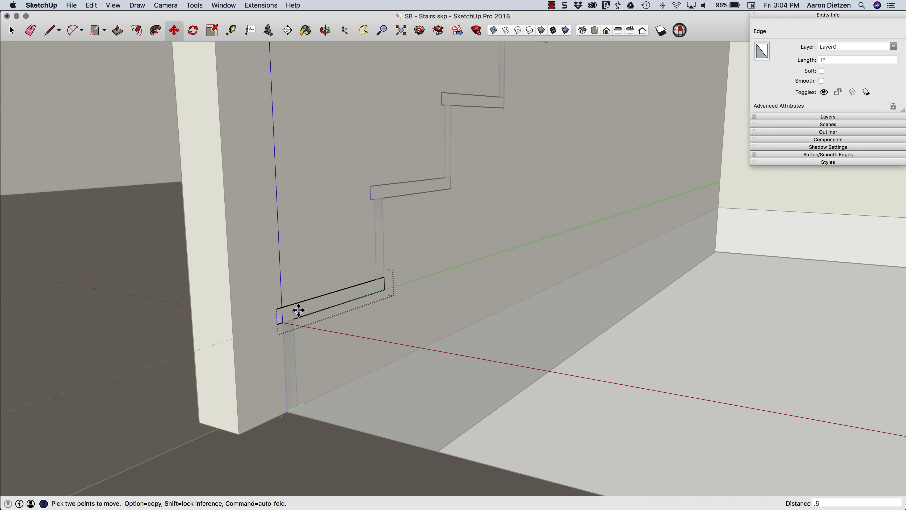
pyautogui.press('p')
pyautogui.click(299, 314)
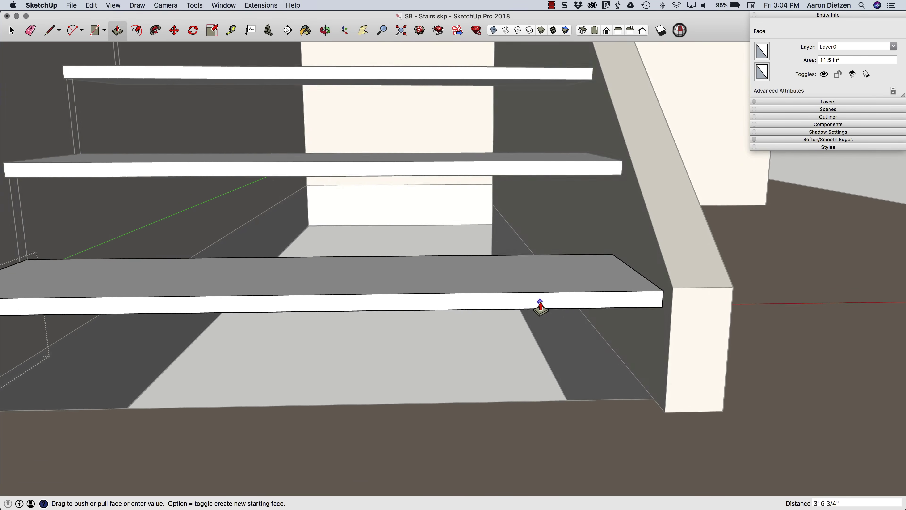
pyautogui.moveTo(540, 303); pyautogui.dragTo(591, 298, button='middle')
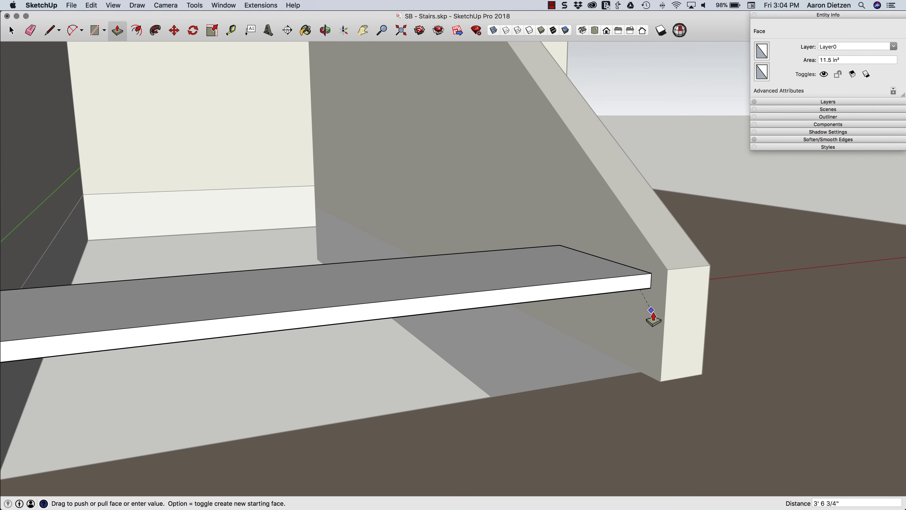
pyautogui.click(666, 323)
pyautogui.moveTo(665, 327); pyautogui.dragTo(257, 306, button='middle')
pyautogui.press('space')
pyautogui.click(251, 308)
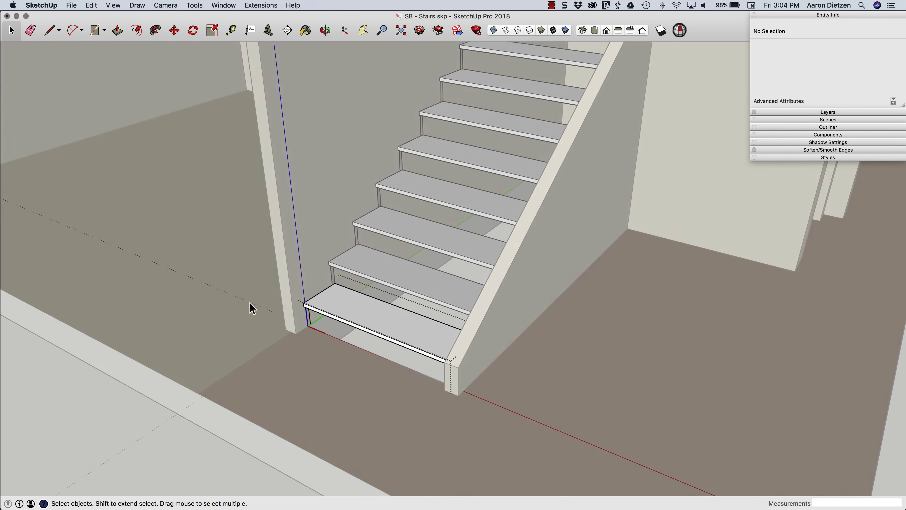
pyautogui.click(235, 307)
# - Open the lowest step's riser group, extrude its profile to the sloped side wall with Push/Pull, and close the group and component
pyautogui.scroll(-3, 218, 312)
pyautogui.scroll(-3, 204, 318)
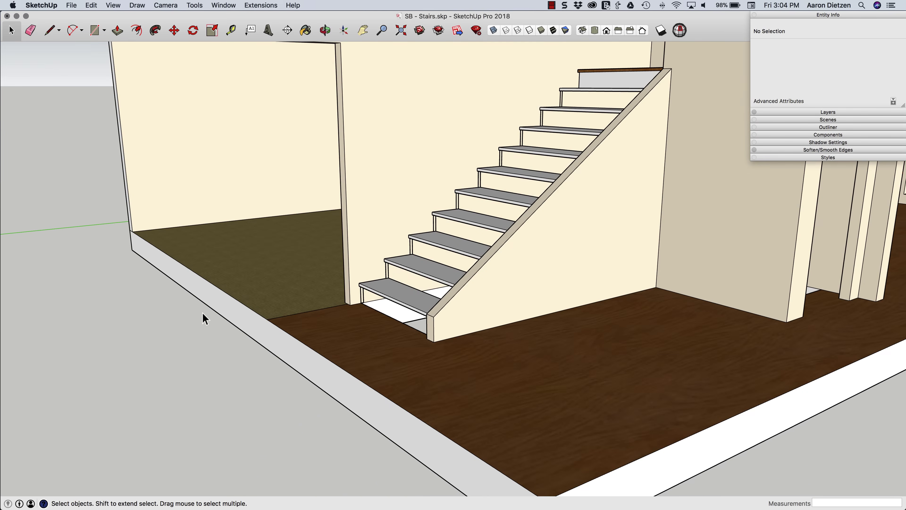
pyautogui.scroll(3, 585, 189)
pyautogui.scroll(5, 523, 153)
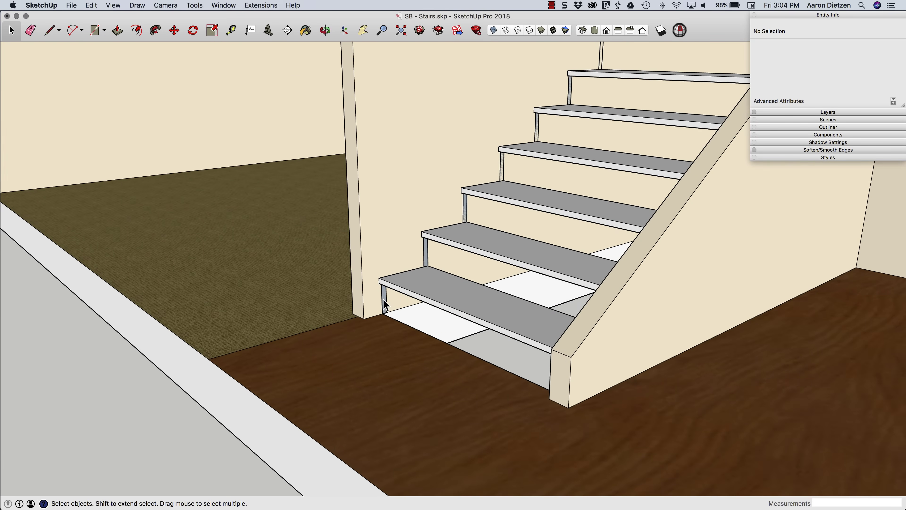
pyautogui.doubleClick(384, 299)
pyautogui.click(383, 301)
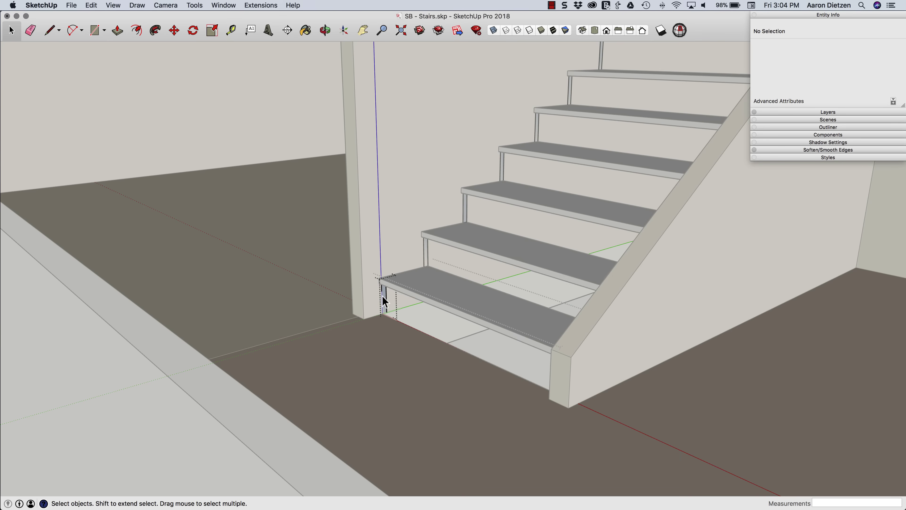
pyautogui.press('p')
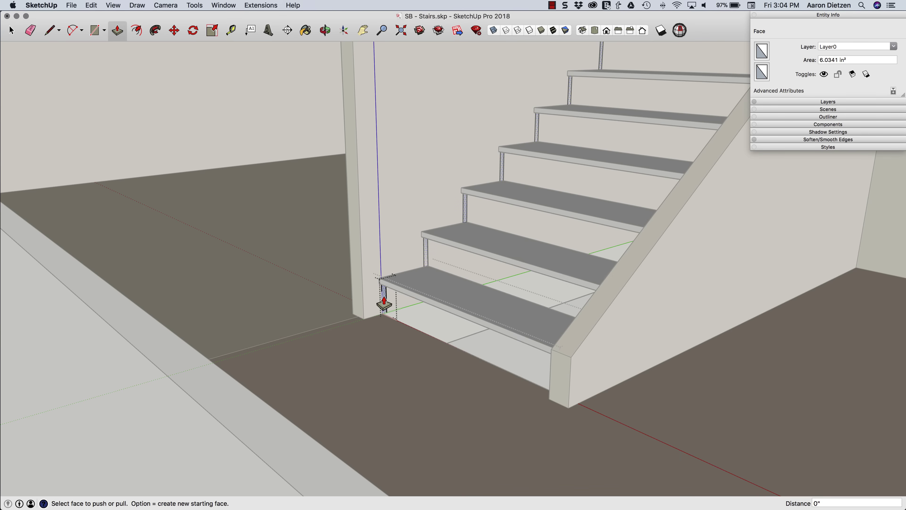
pyautogui.click(381, 304)
pyautogui.moveTo(452, 323); pyautogui.dragTo(441, 343, button='middle')
pyautogui.click(562, 308)
pyautogui.press('space')
pyautogui.click(441, 343)
pyautogui.click(336, 299)
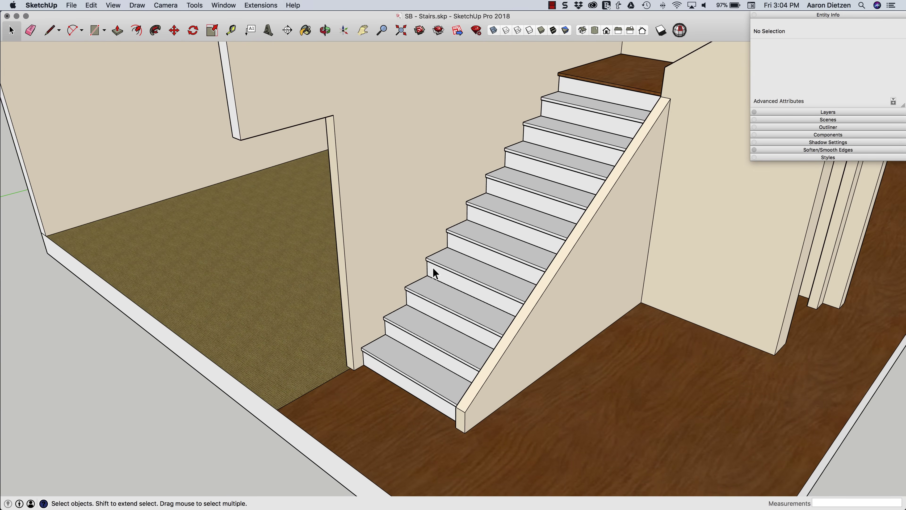
# - Paint all geometry in the top step's tread group with the wood material sampled from the landing, then close the group and component
pyautogui.doubleClick(558, 101)
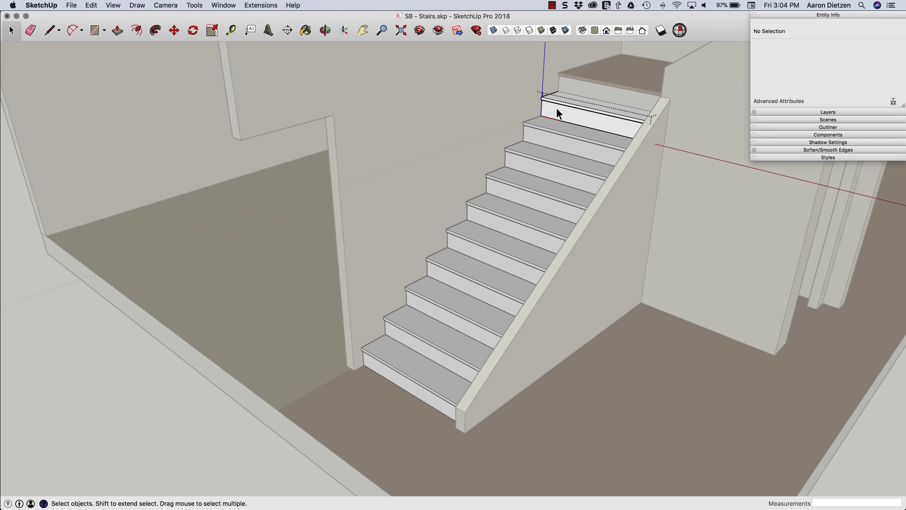
pyautogui.doubleClick(558, 101)
pyautogui.tripleClick(561, 101)
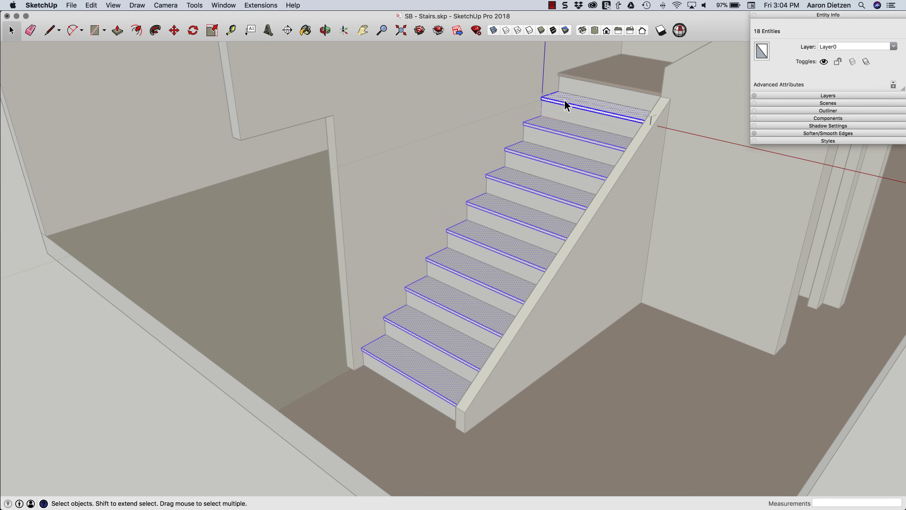
pyautogui.press('b')
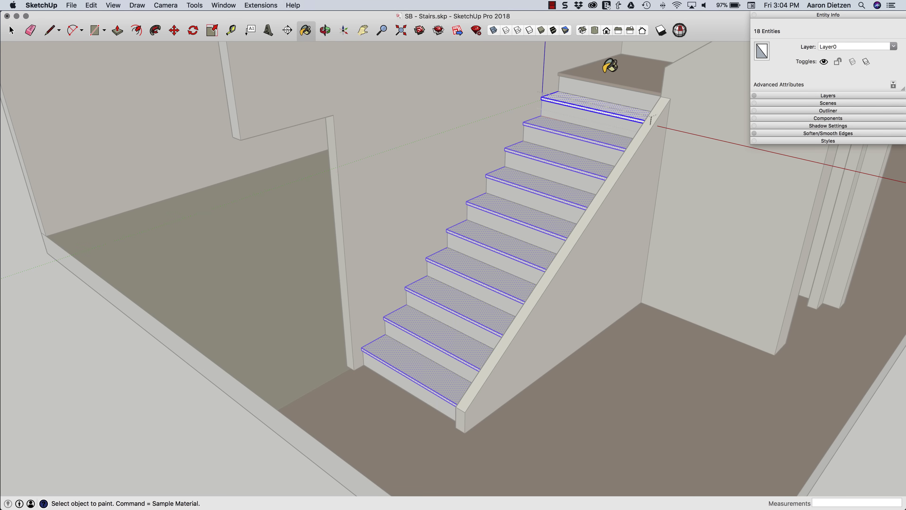
pyautogui.press('alt')
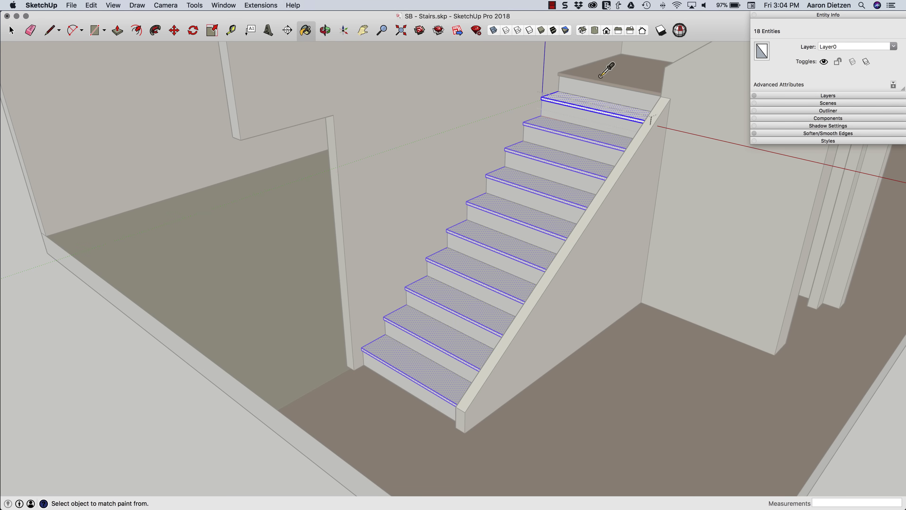
pyautogui.click(569, 99)
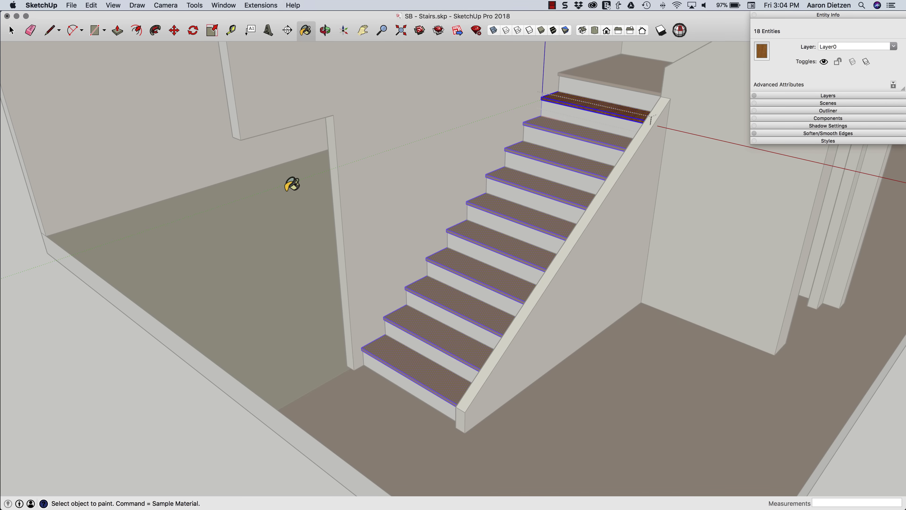
pyautogui.press('space')
pyautogui.click(279, 196)
pyautogui.click(262, 233)
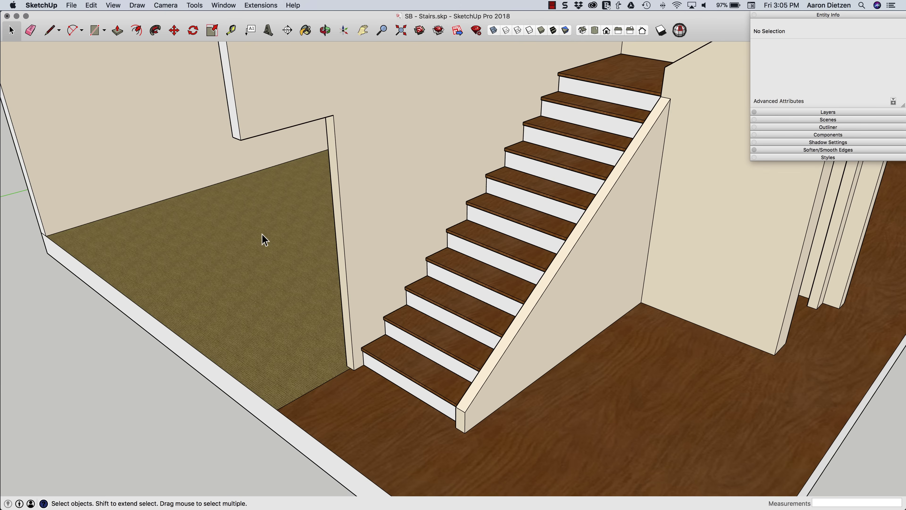
# - Inspect the staircase from the underside and from around the house to check the treads, risers and landing
pyautogui.scroll(-6, 264, 239)
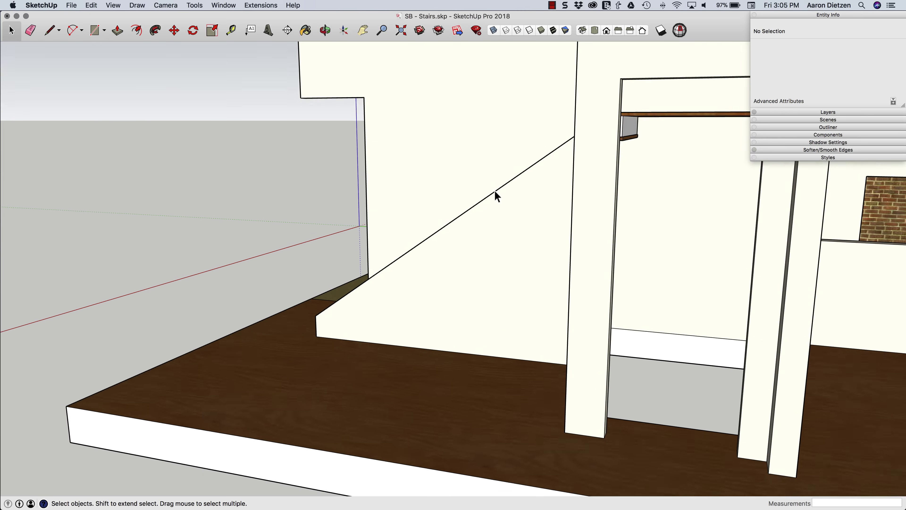
pyautogui.scroll(10, 496, 196)
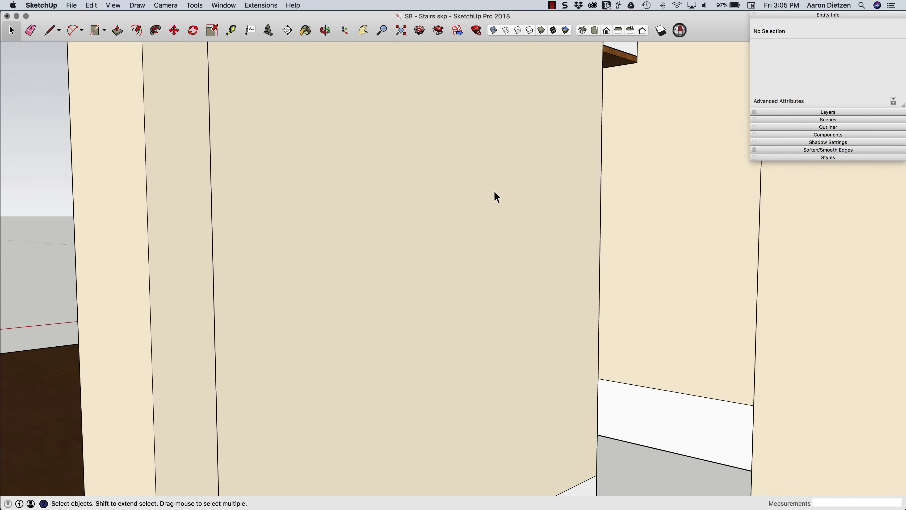
pyautogui.scroll(10, 497, 196)
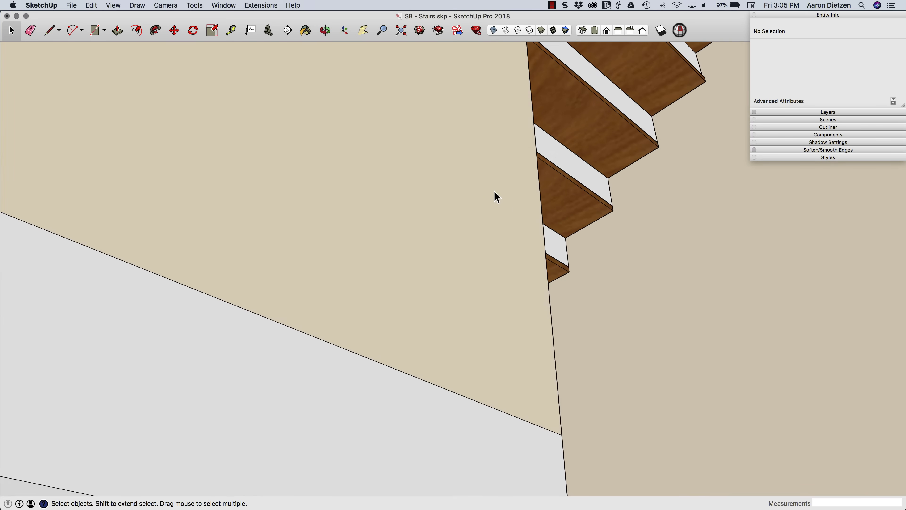
pyautogui.scroll(-8, 497, 196)
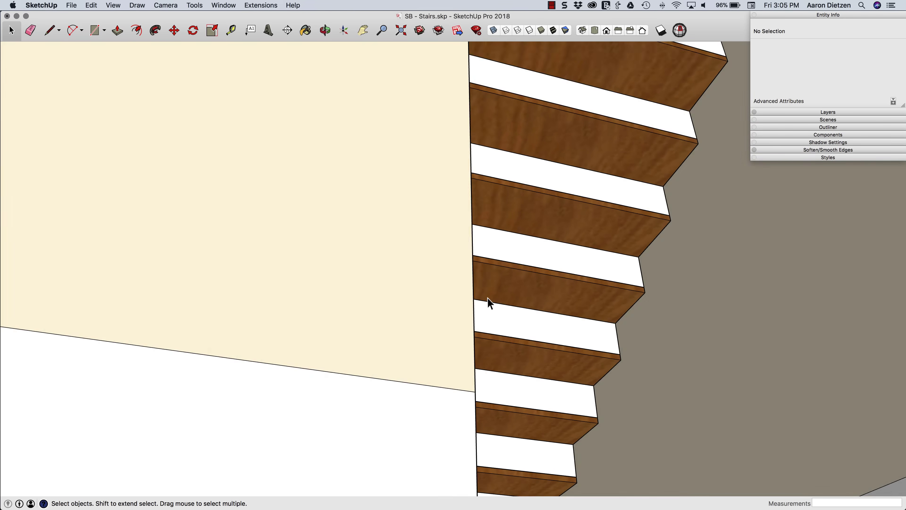
pyautogui.scroll(-10, 487, 298)
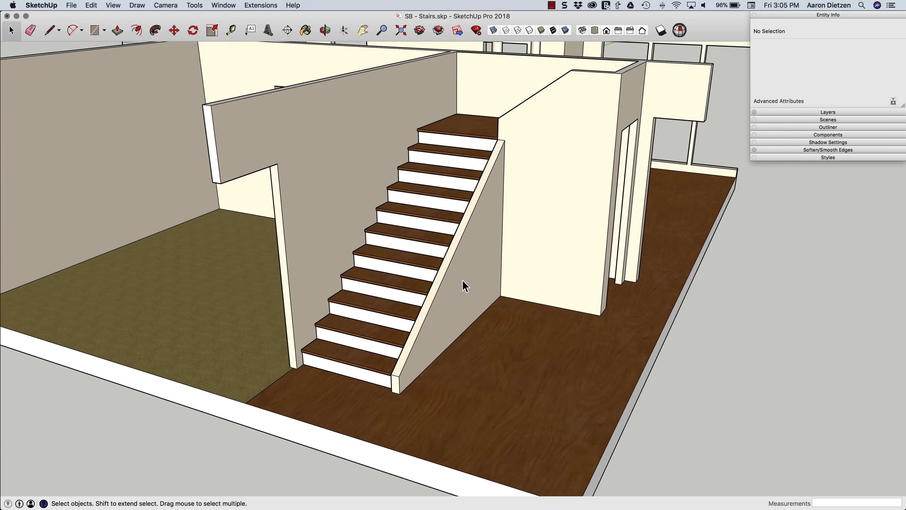
pyautogui.scroll(-4, 464, 281)
pyautogui.moveTo(416, 322); pyautogui.dragTo(362, 341, button='middle')
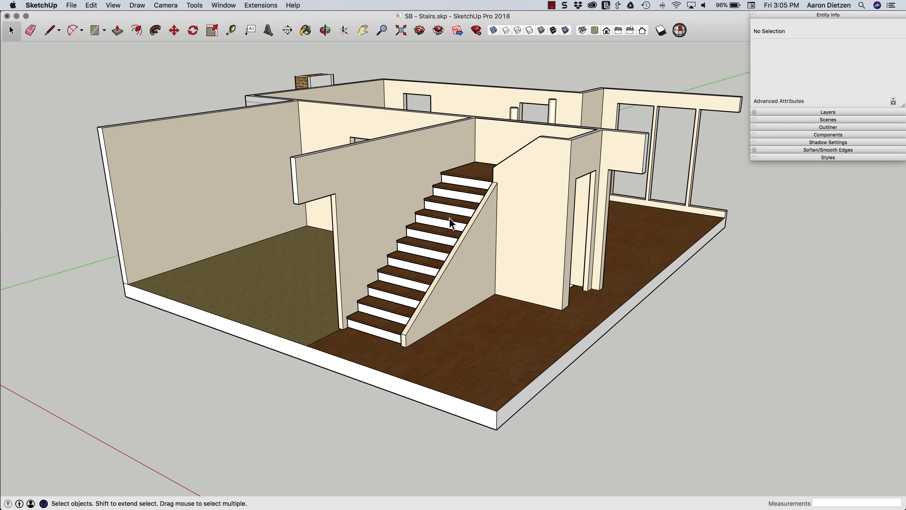
pyautogui.moveTo(451, 223); pyautogui.dragTo(352, 305, button='middle')
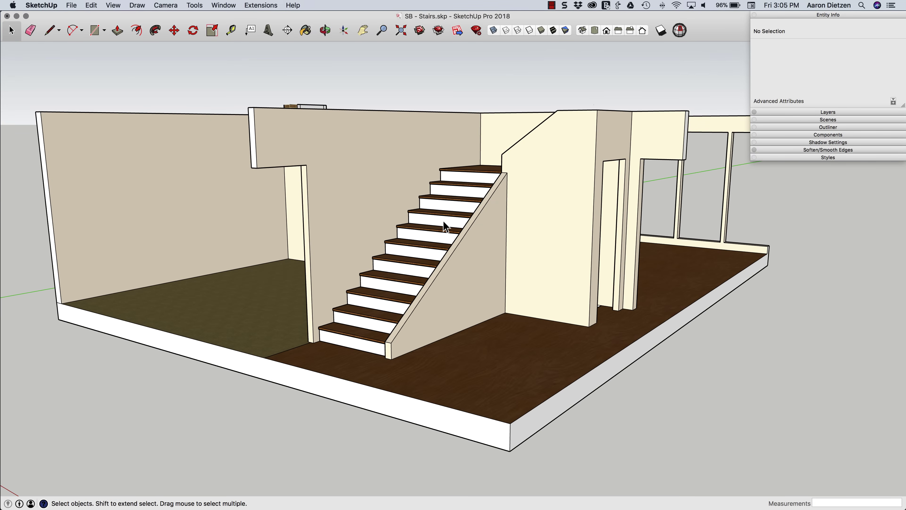
pyautogui.moveTo(486, 196); pyautogui.dragTo(508, 195, button='middle')
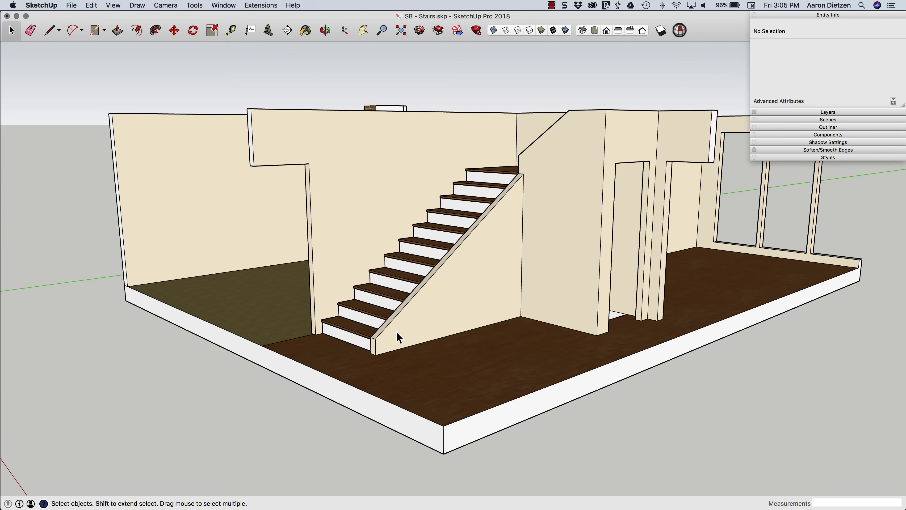
pyautogui.moveTo(396, 332); pyautogui.dragTo(375, 348, button='middle')
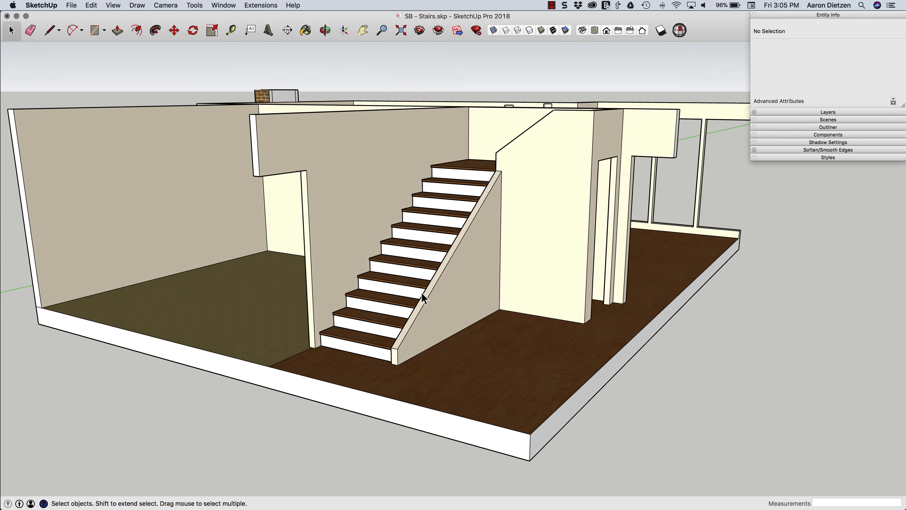
pyautogui.moveTo(421, 292)
pyautogui.mouseDown(button='middle')
pyautogui.moveTo(453, 209)
pyautogui.moveTo(358, 332)
pyautogui.mouseUp(button='middle')
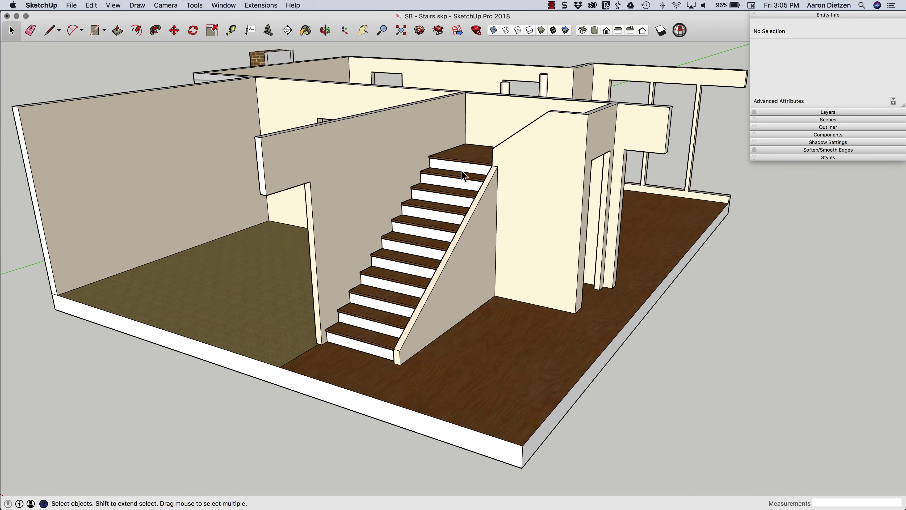
pyautogui.moveTo(461, 169)
pyautogui.mouseDown(button='middle')
pyautogui.moveTo(394, 297)
pyautogui.moveTo(568, 324)
pyautogui.mouseUp(button='middle')
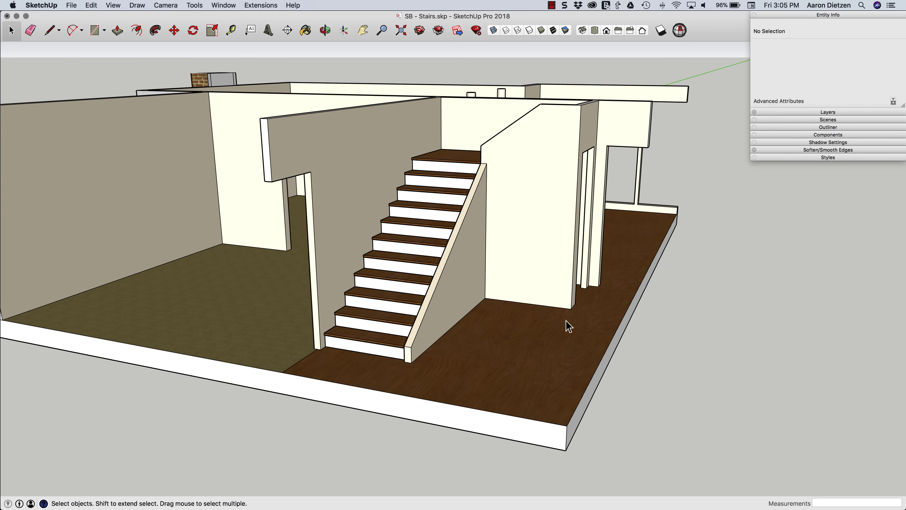